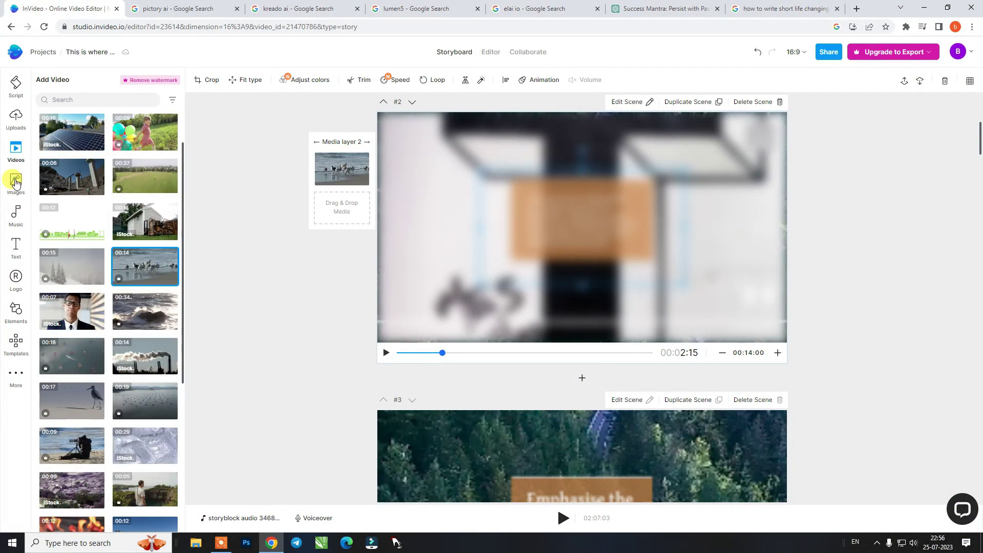
Add the sunset beach stock image as a new layer in scene 2
left_click(16, 182)
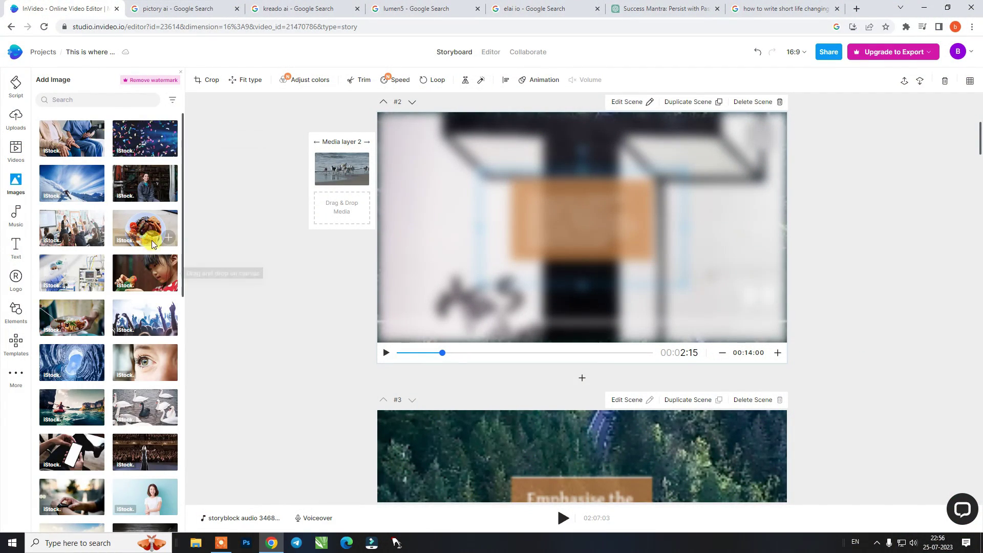
scroll(134, 232, "down", 10)
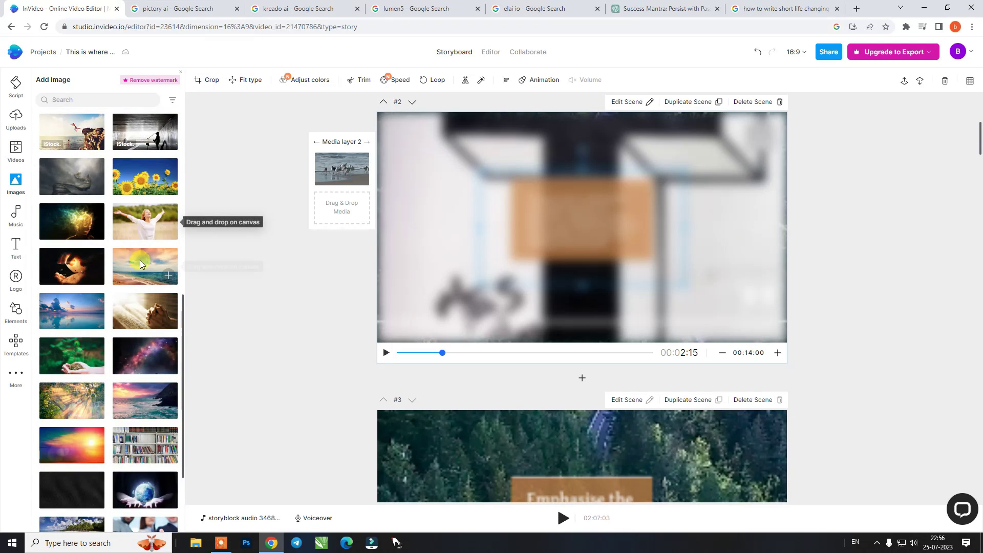
left_click(167, 277)
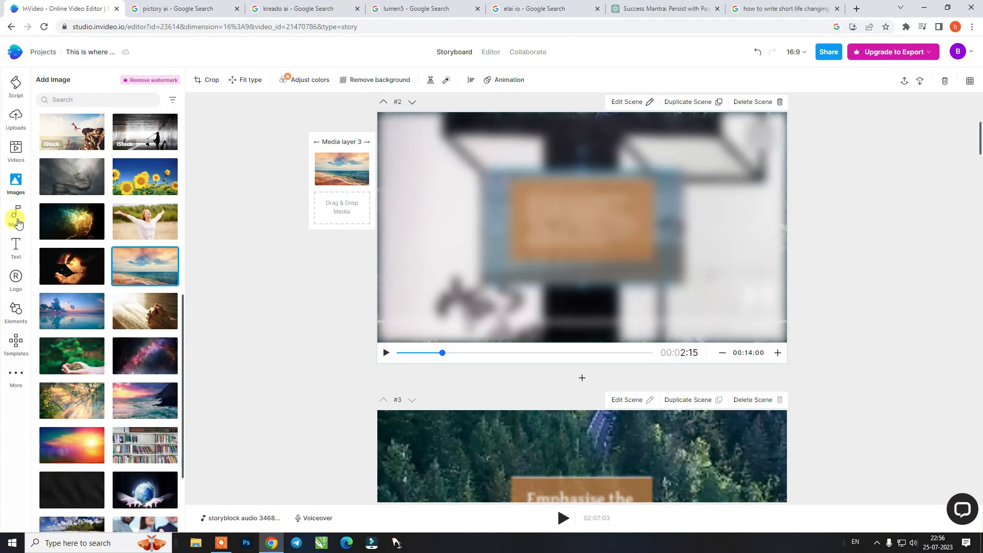
Browse the Music and Text presets, jump to scene 3 in the timeline, then go to the Pictory results
left_click(17, 219)
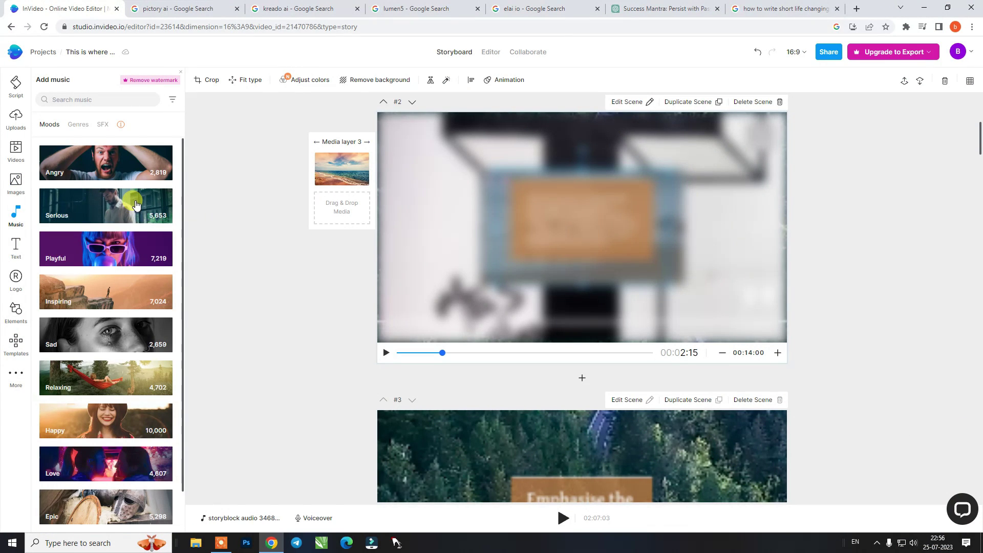
scroll(135, 204, "down", 1)
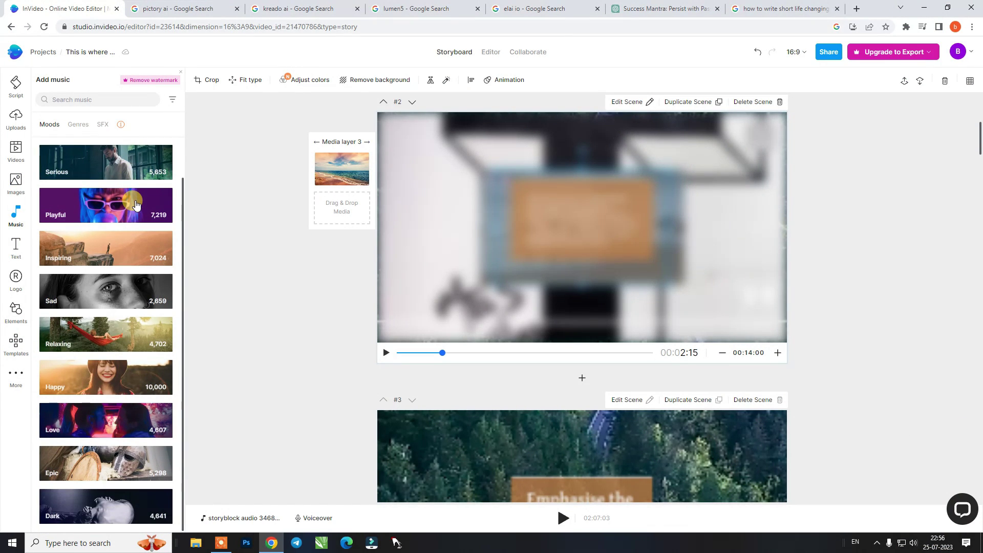
left_click(18, 248)
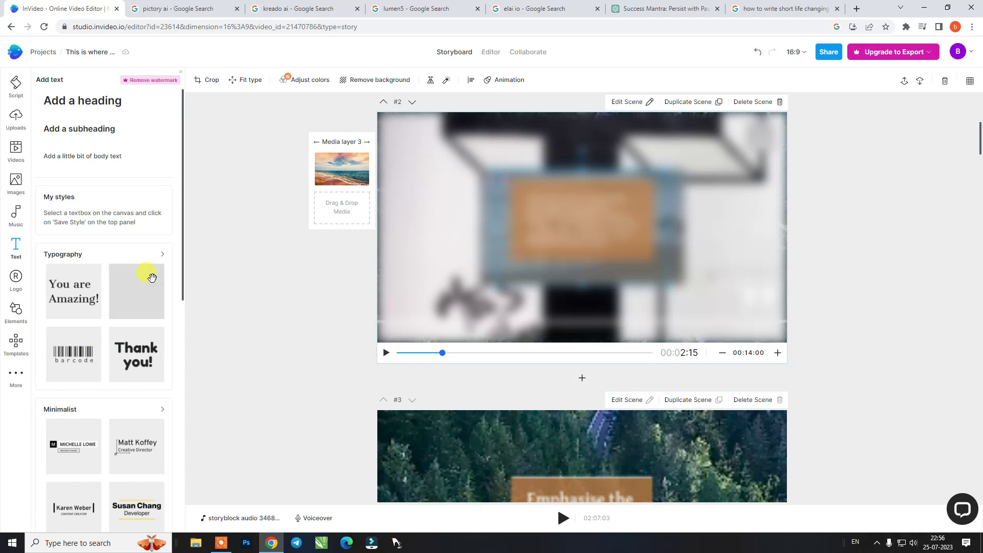
scroll(151, 276, "down", 3)
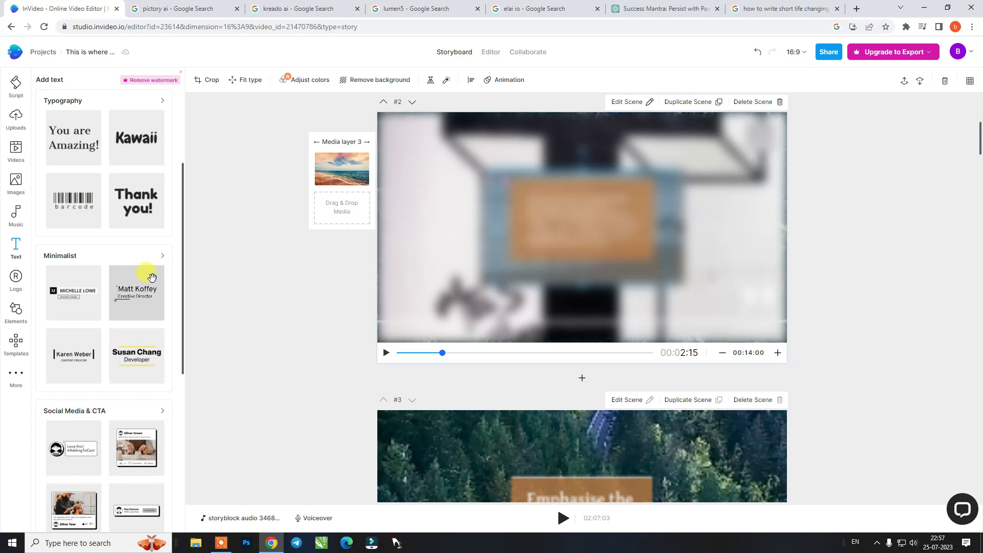
left_click(601, 260)
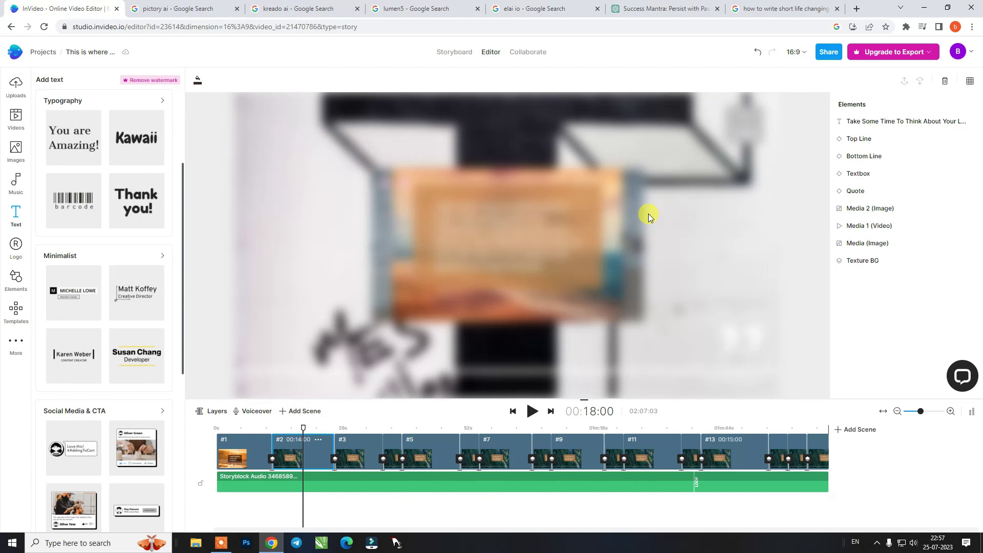
left_click(355, 458)
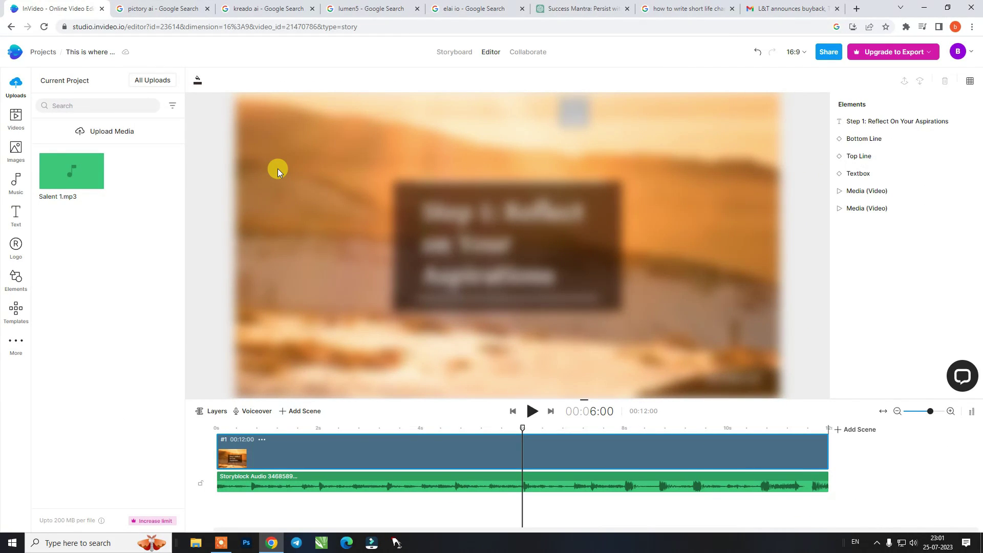
key("ctrl+Tab")
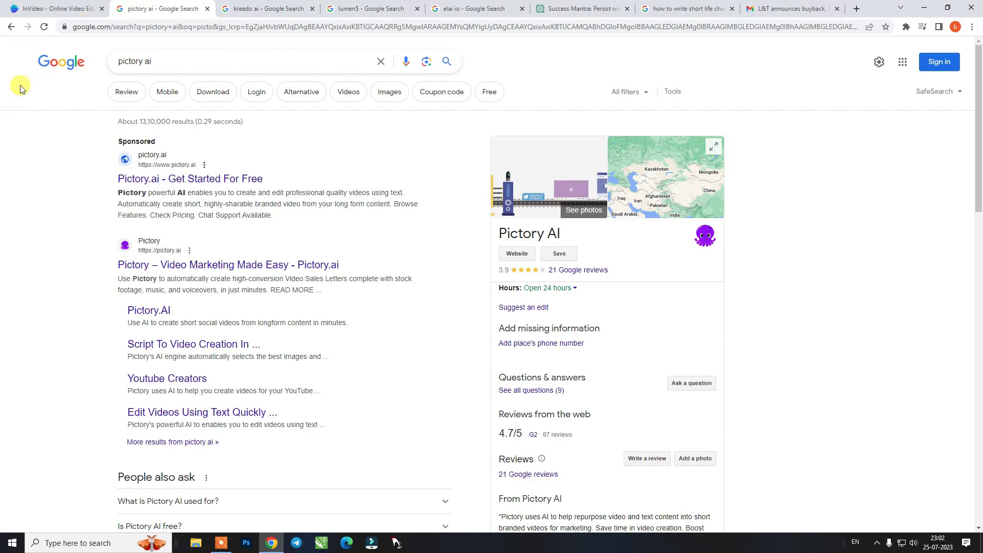
Open pictory.ai and start the free trial by signing up with Google
left_click(174, 264)
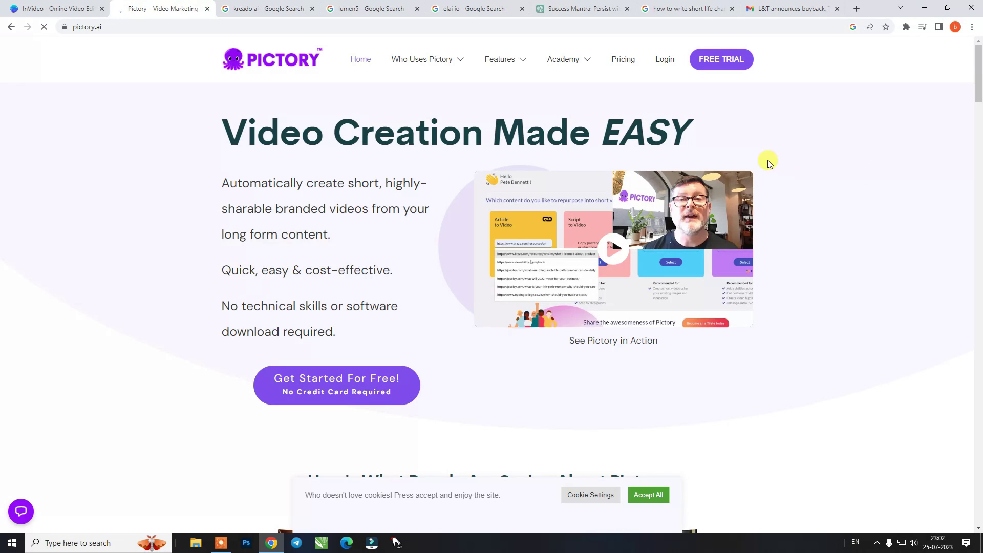
left_click(347, 388)
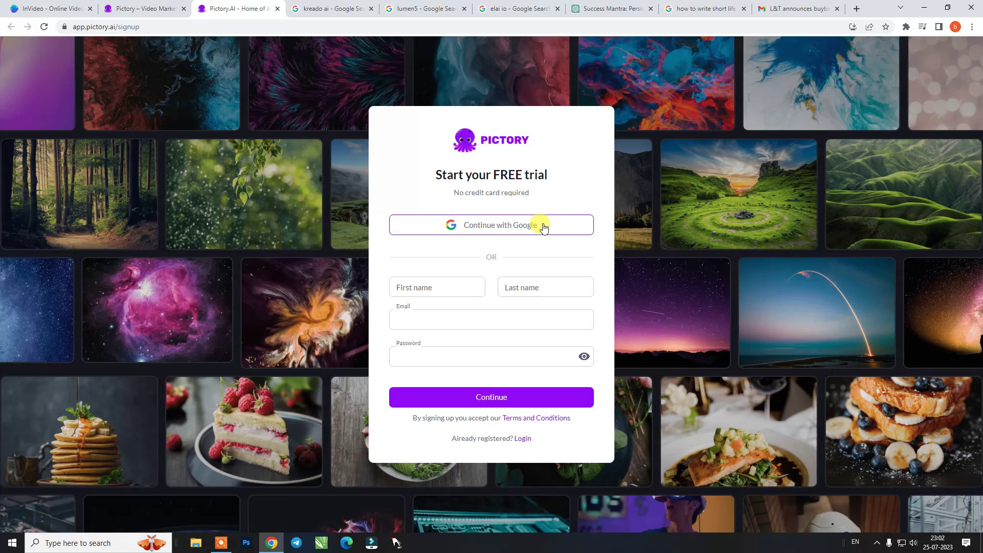
left_click(522, 228)
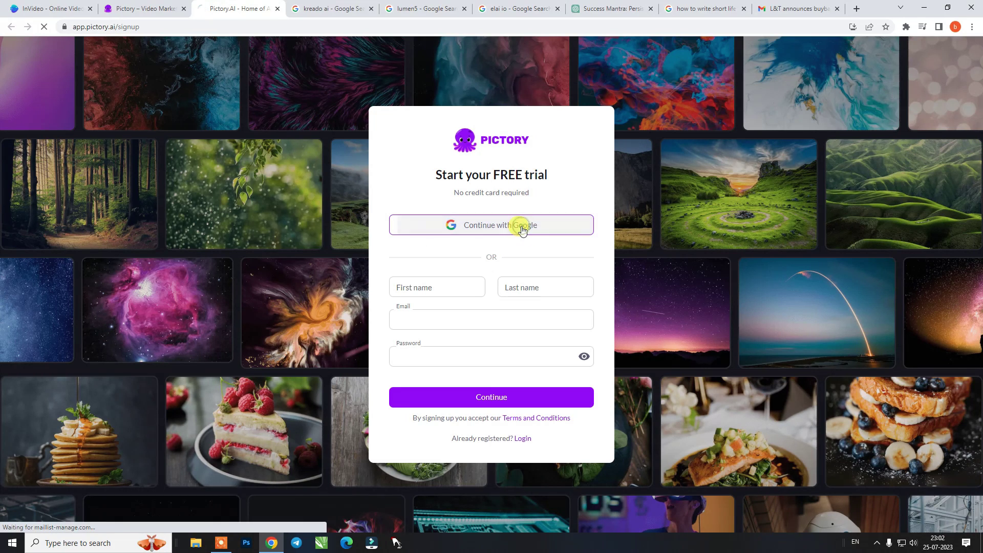
Answer the onboarding questions: Personal use, Solo organization size, and a professional role
left_click(592, 336)
left_click(504, 405)
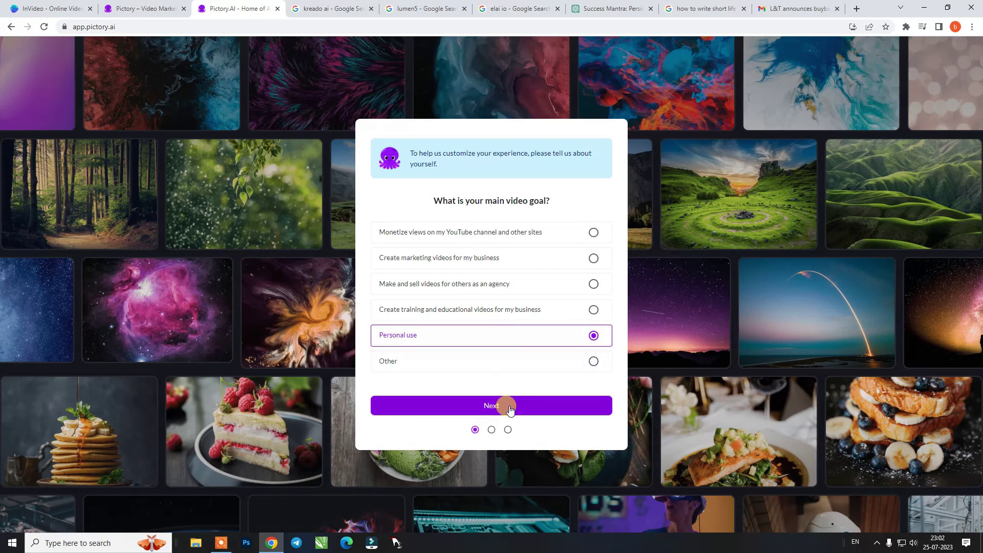
left_click(594, 236)
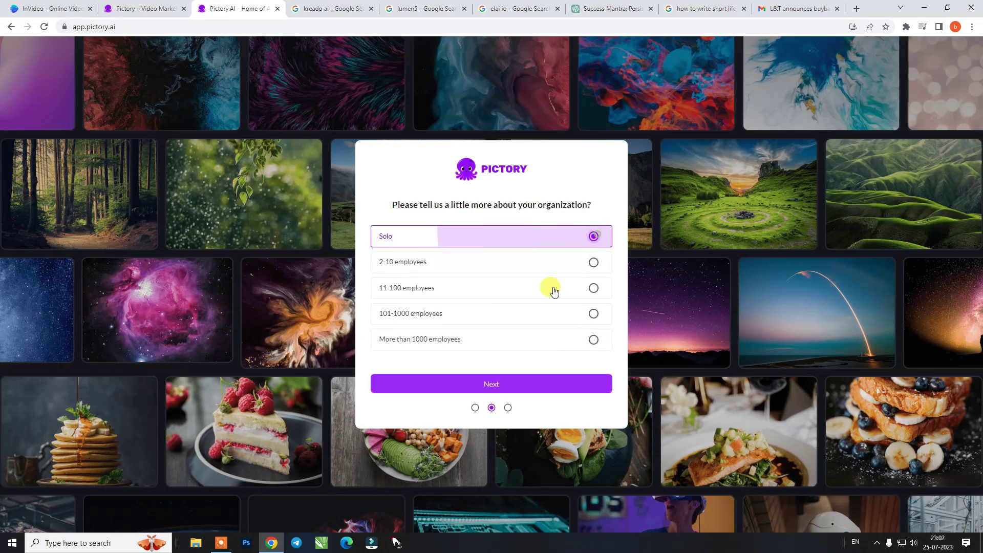
left_click(505, 382)
left_click(570, 310)
left_click(502, 384)
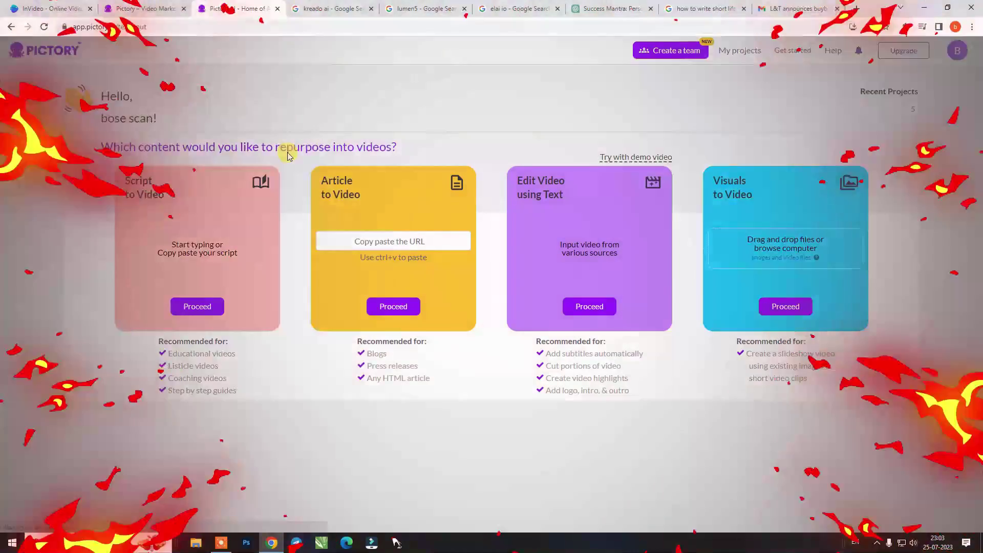
Close the 'Team up on Pictory' popup and dismiss the article URL autofill suggestions
left_click(960, 284)
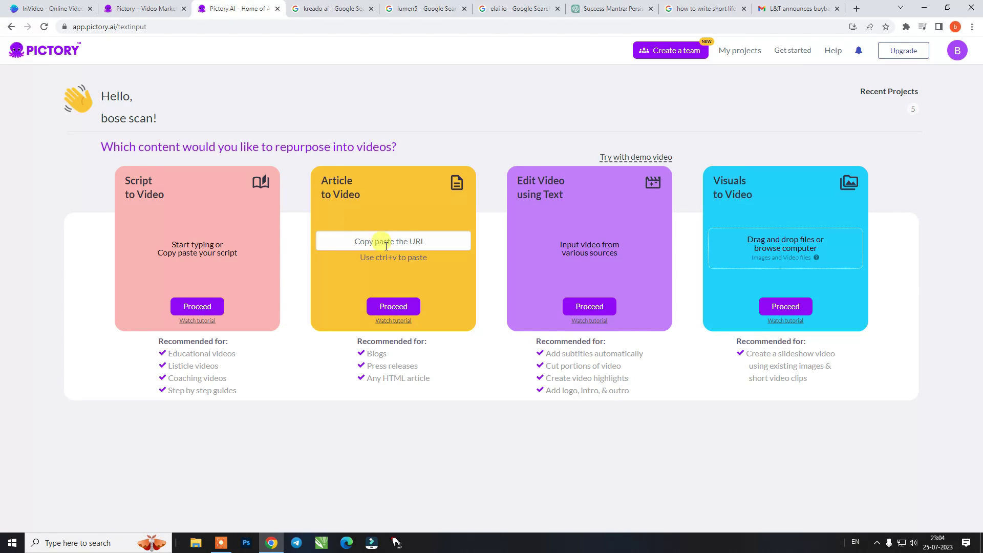
left_click(409, 244)
left_click(333, 284)
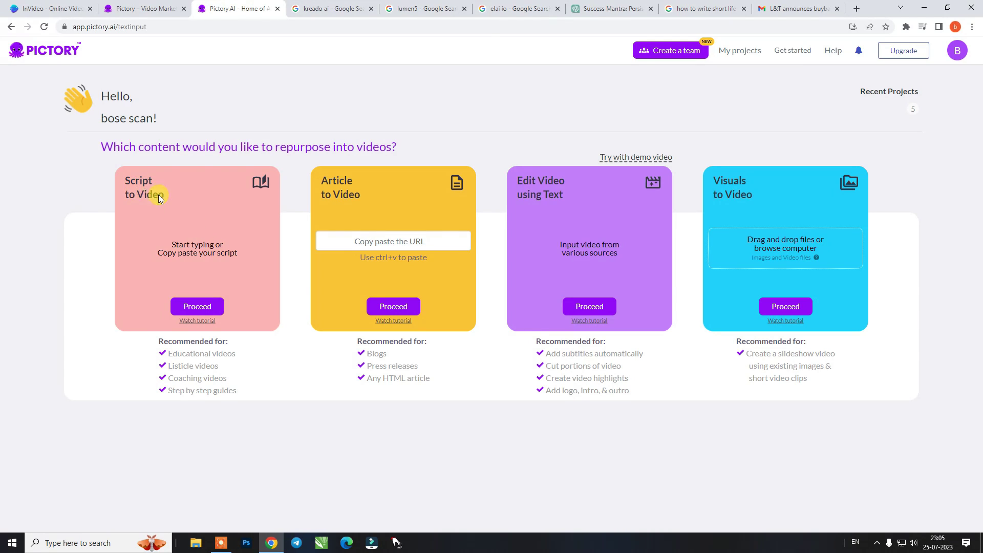
Start a Script to Video project and name it 'test'
left_click(197, 306)
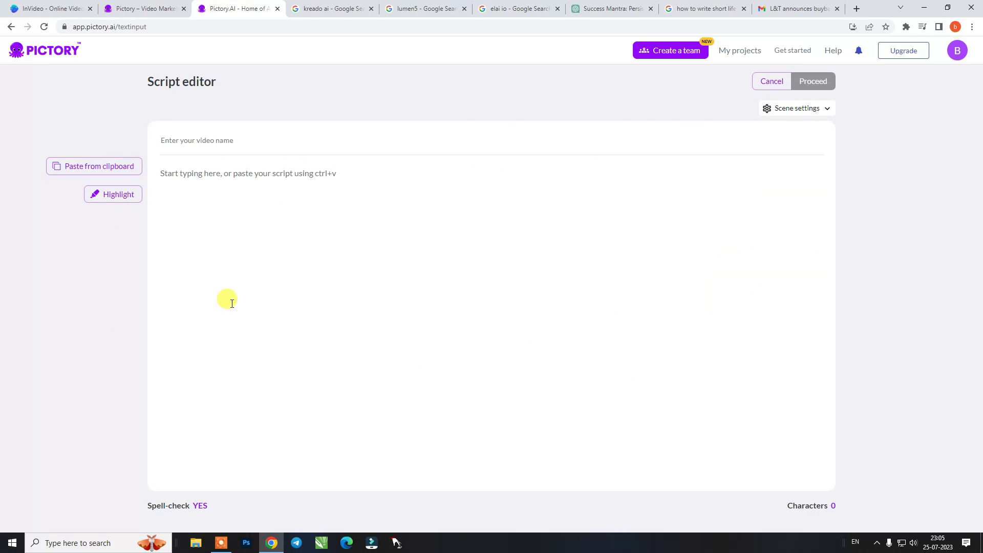
left_click(301, 143)
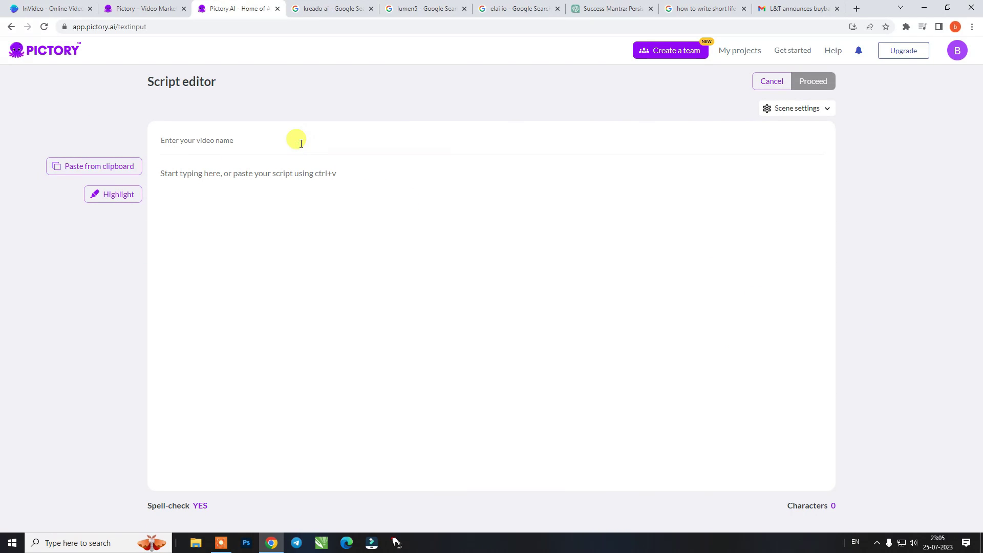
type("test")
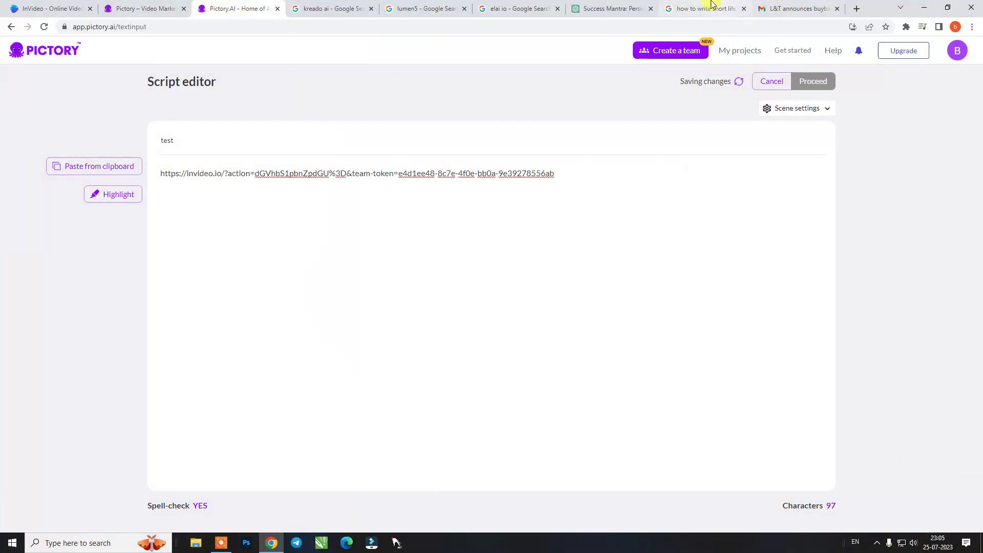
Copy the success mantra reply from ChatGPT into the script and proceed to templates
left_click(612, 9)
right_click(547, 193)
left_click(563, 201)
left_click(238, 8)
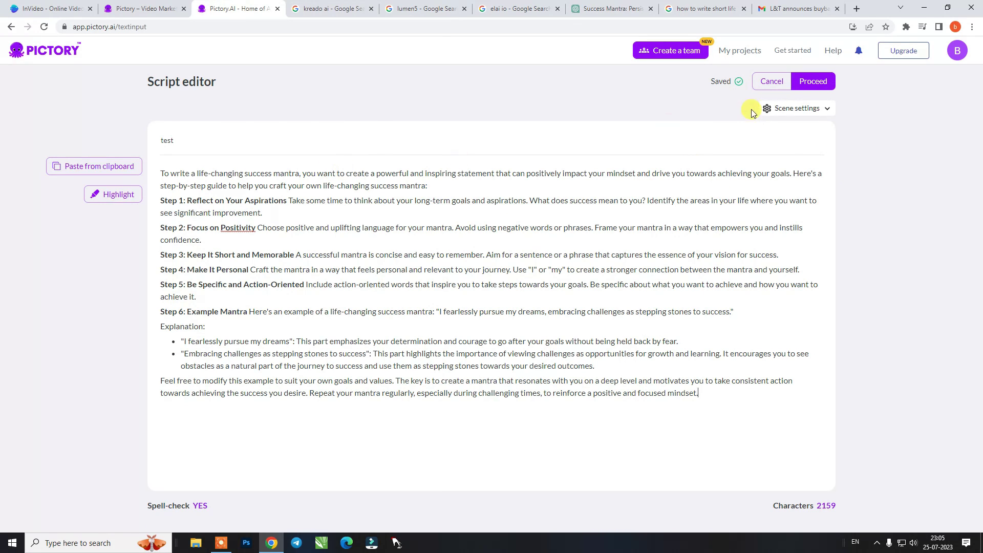
left_click(814, 84)
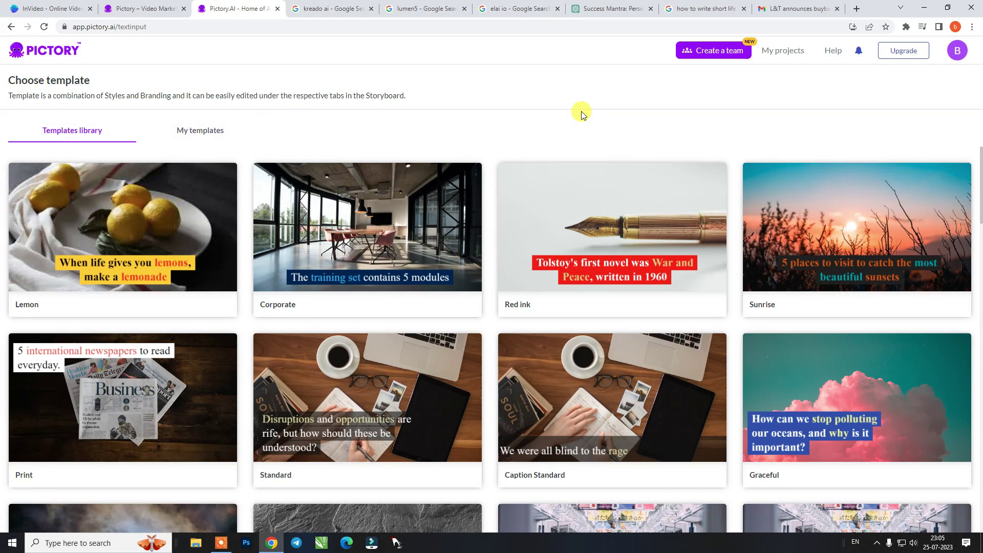
Choose the Subtitle Italics template in 16:9 landscape from the Templates library
scroll(692, 242, "down", 1)
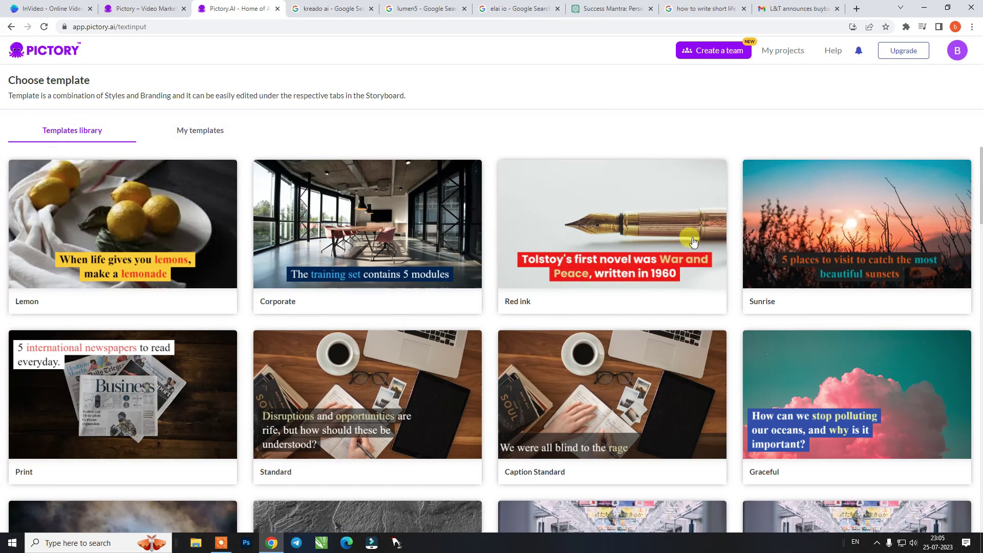
scroll(691, 240, "down", 4)
scroll(849, 259, "down", 3)
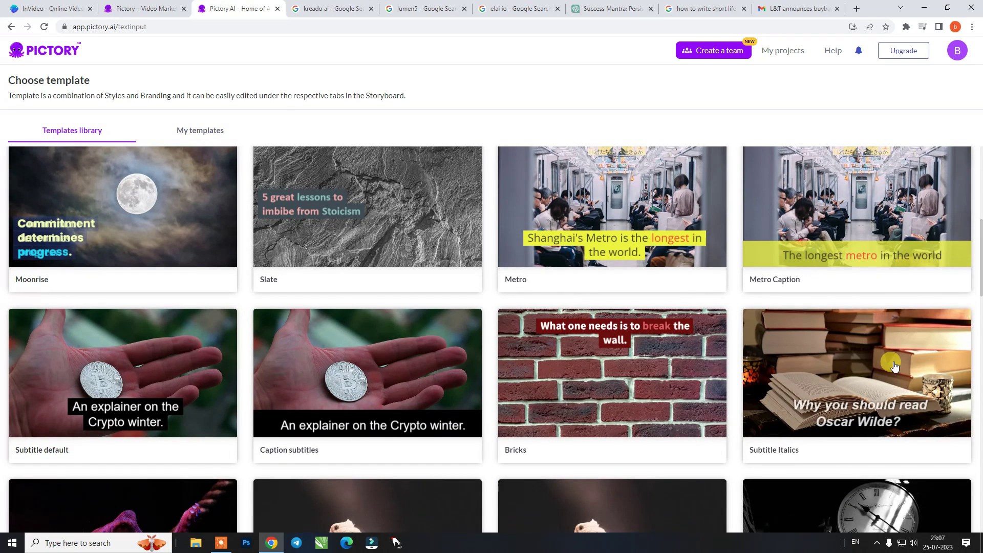
mouse_move(894, 362)
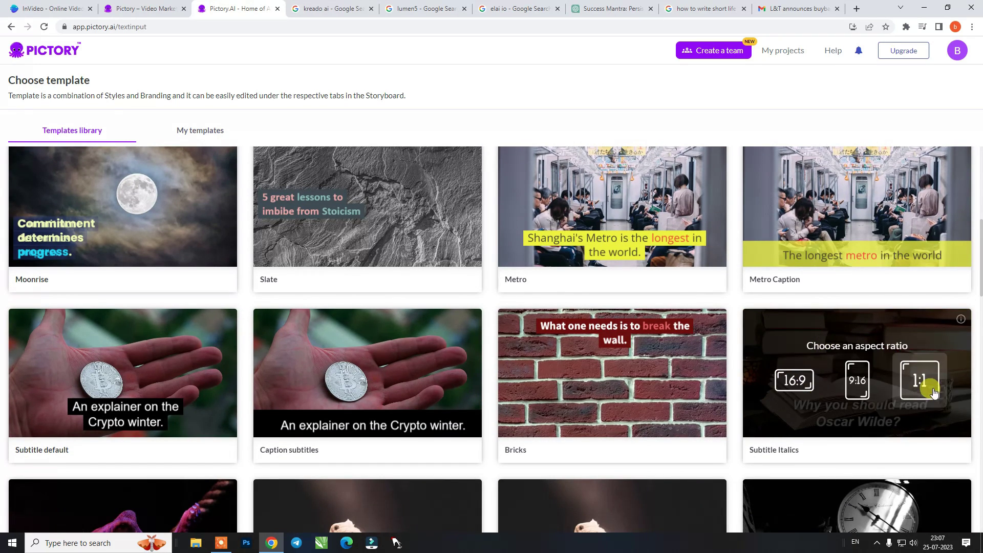
left_click(795, 383)
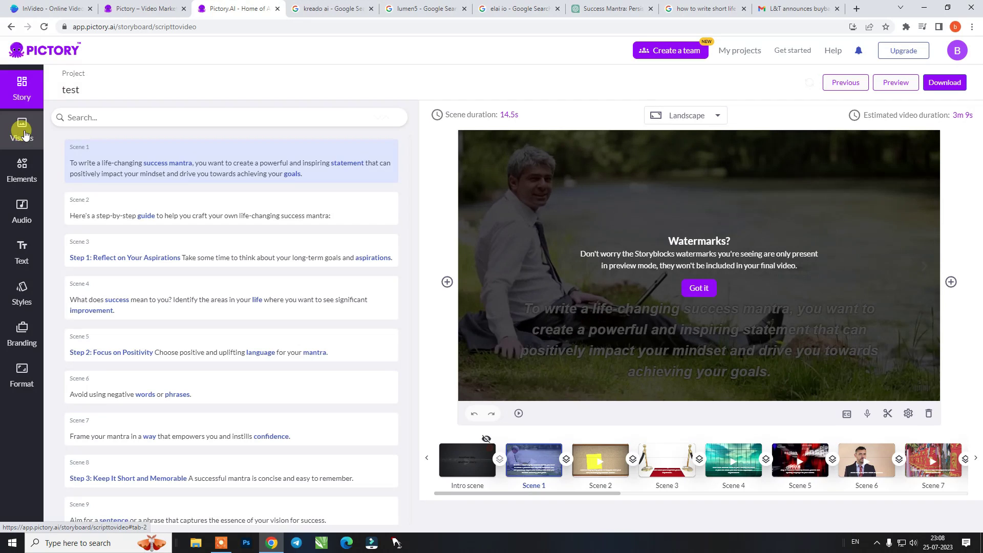
Browse the Visuals, Elements (emojis, GIFs, stickers), Audio and Text panels
left_click(24, 134)
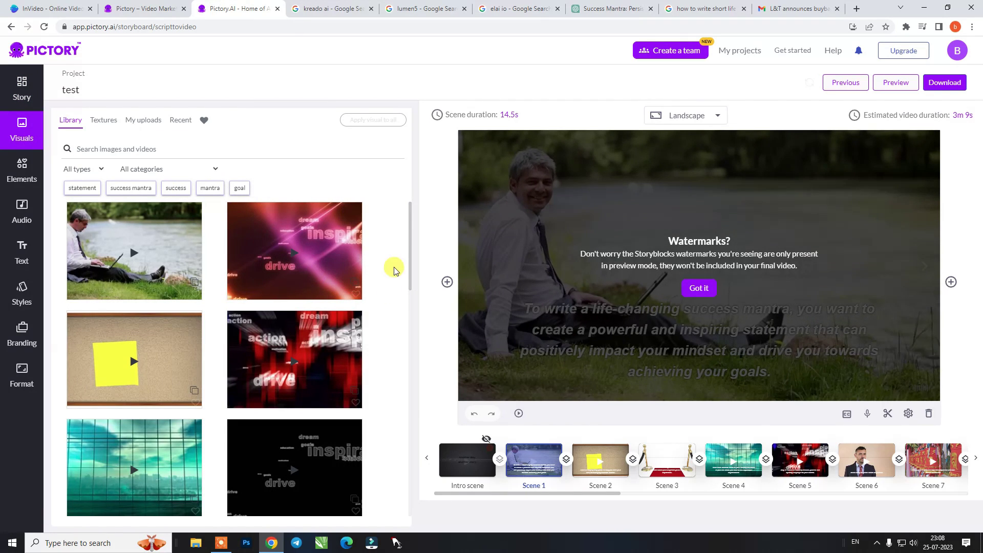
scroll(310, 335, "down", 5)
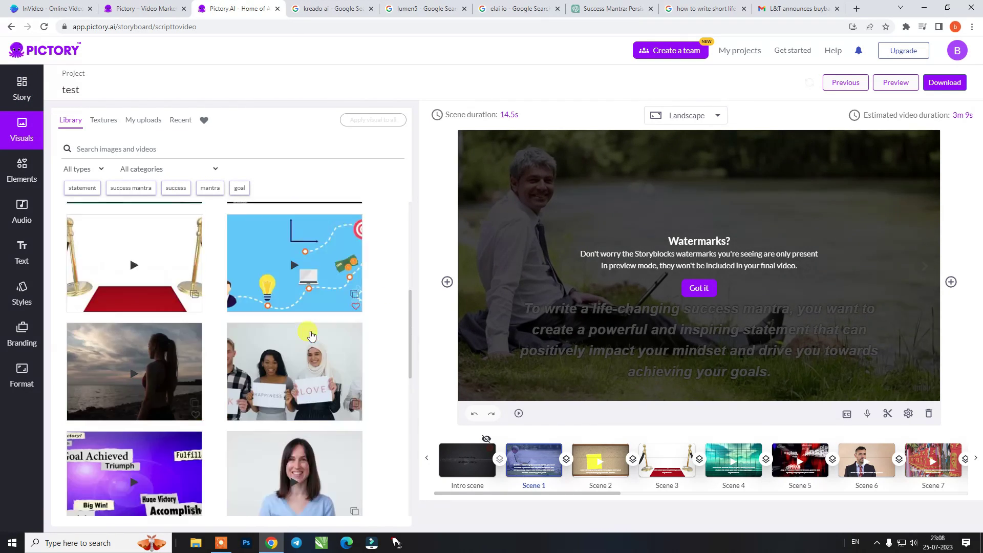
scroll(310, 336, "down", 2)
scroll(165, 265, "up", 1)
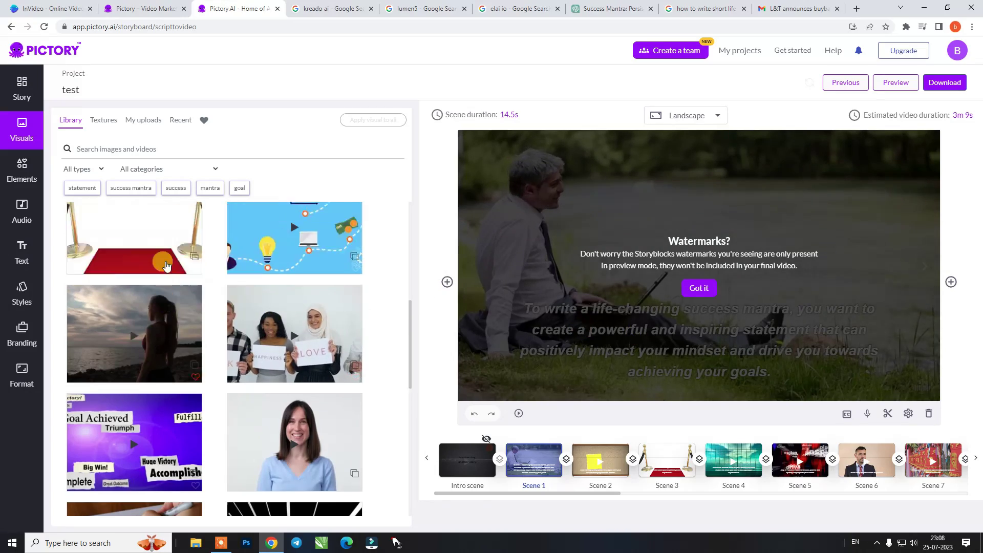
left_click(21, 171)
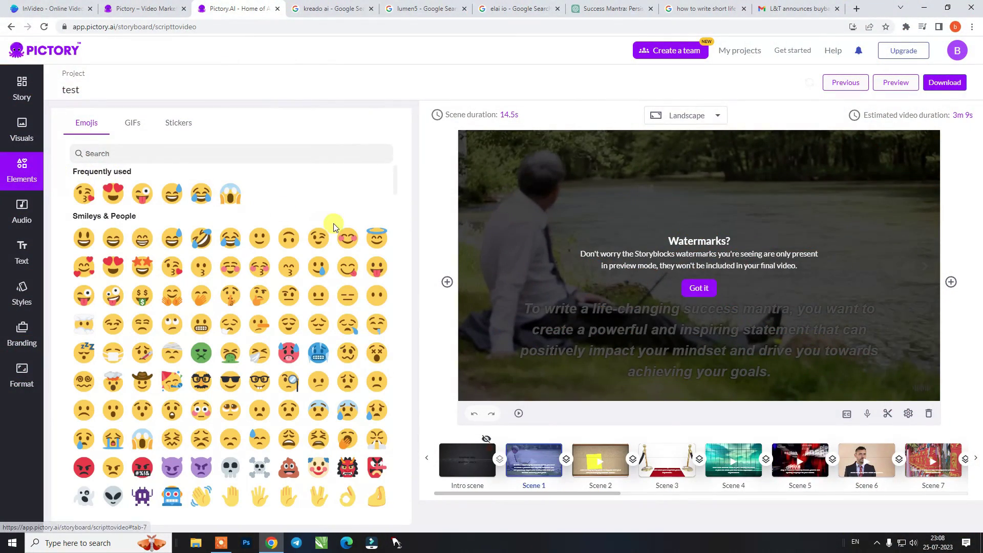
left_click(132, 124)
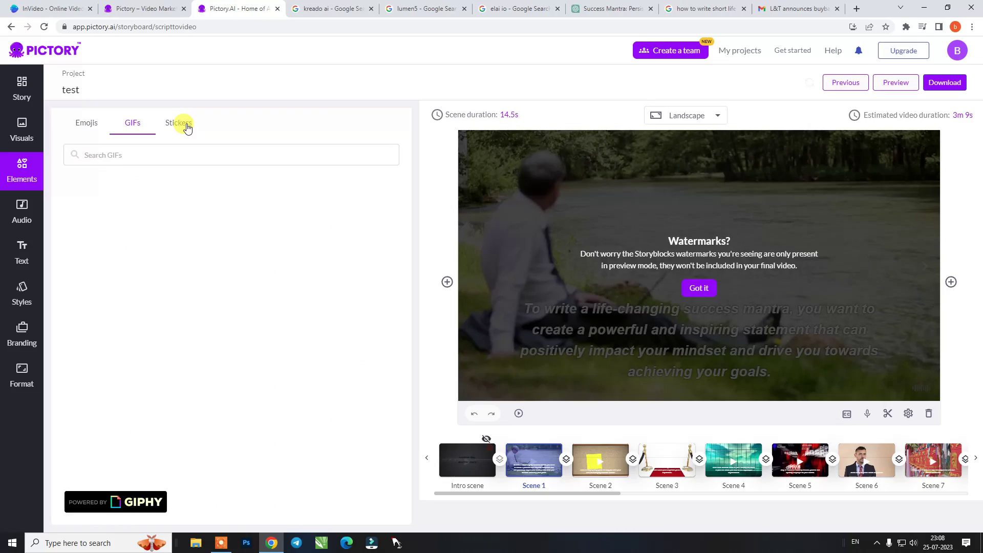
left_click(188, 128)
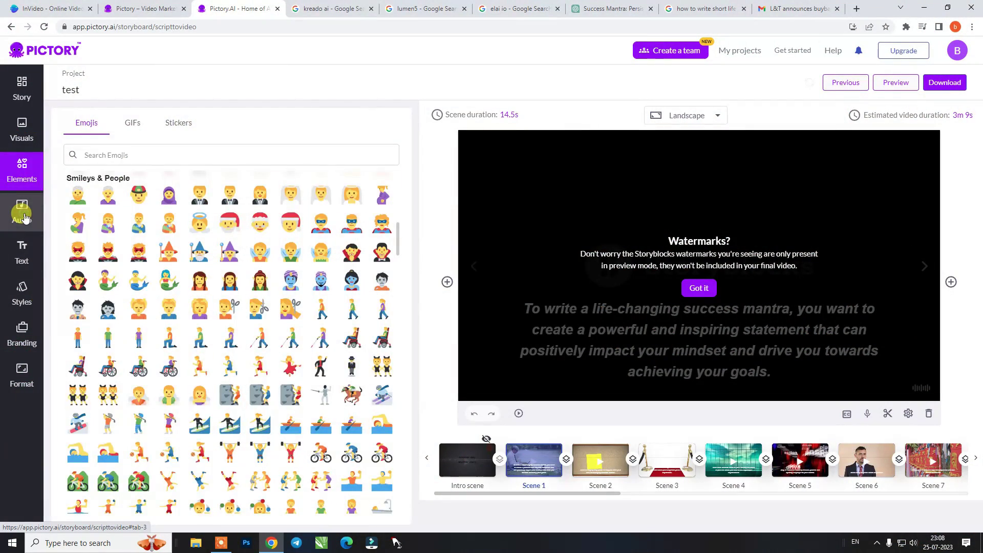
left_click(24, 218)
left_click(22, 252)
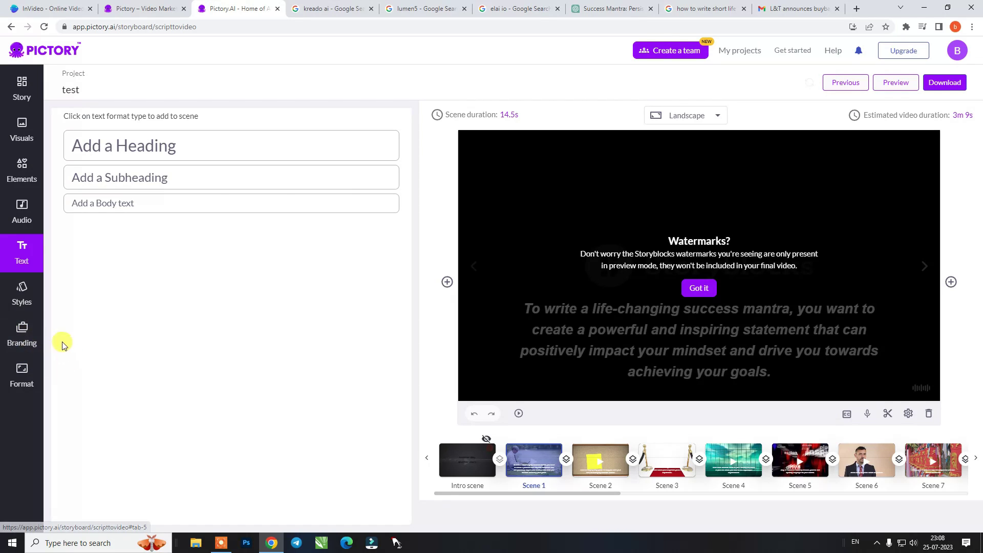
Dismiss the watermarks notice and download the project as a video
left_click(699, 287)
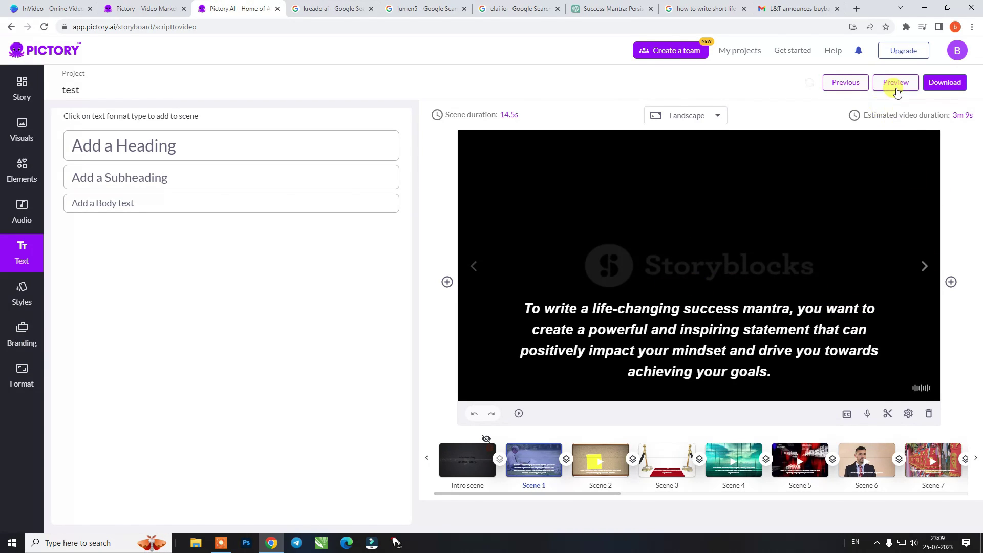
left_click(944, 84)
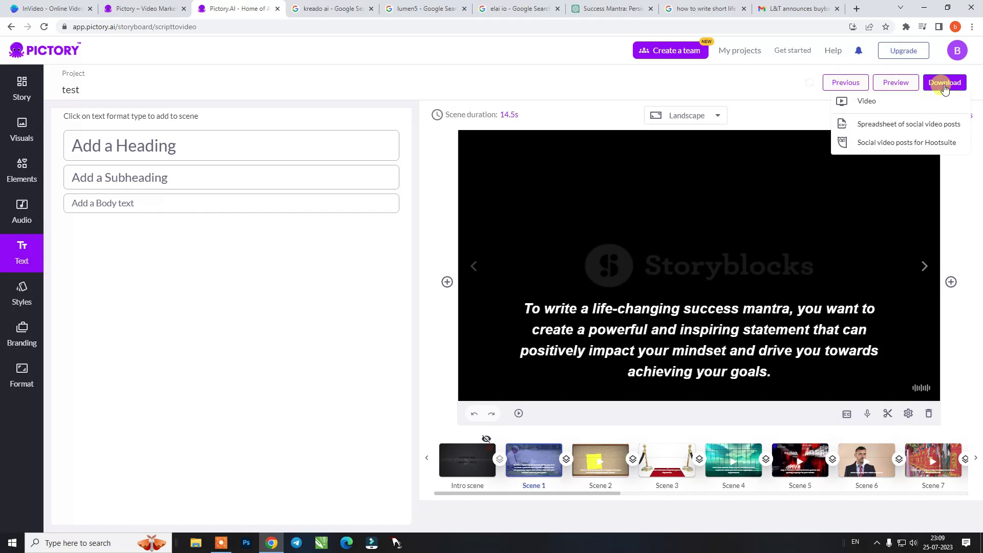
left_click(900, 106)
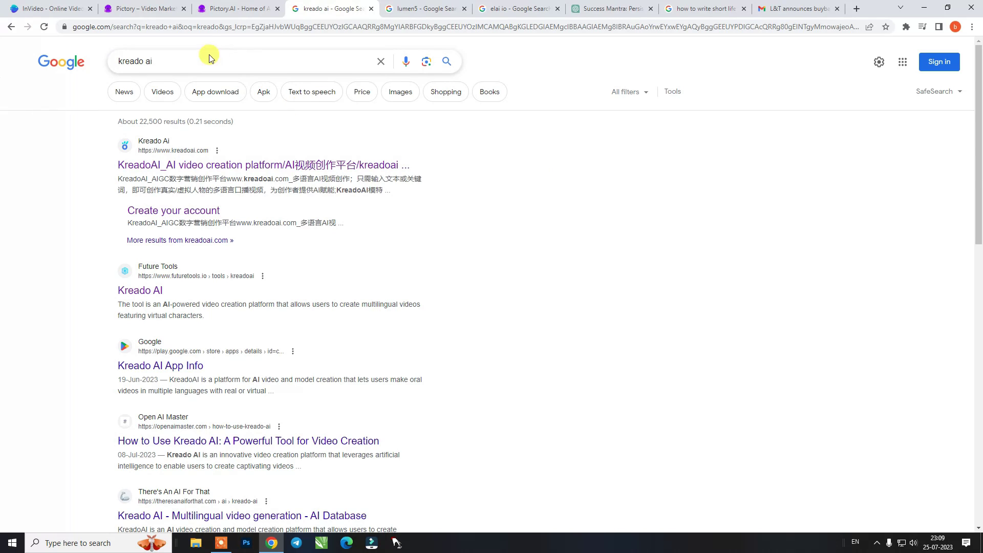
Open kreadoai.com, dismiss the translation offer, and start the free trial
left_click(177, 166)
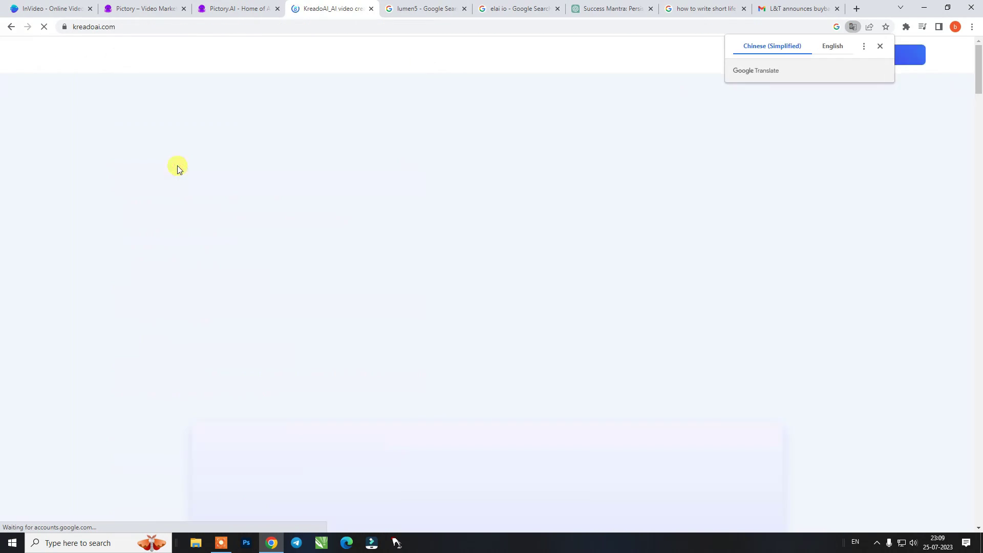
left_click(879, 46)
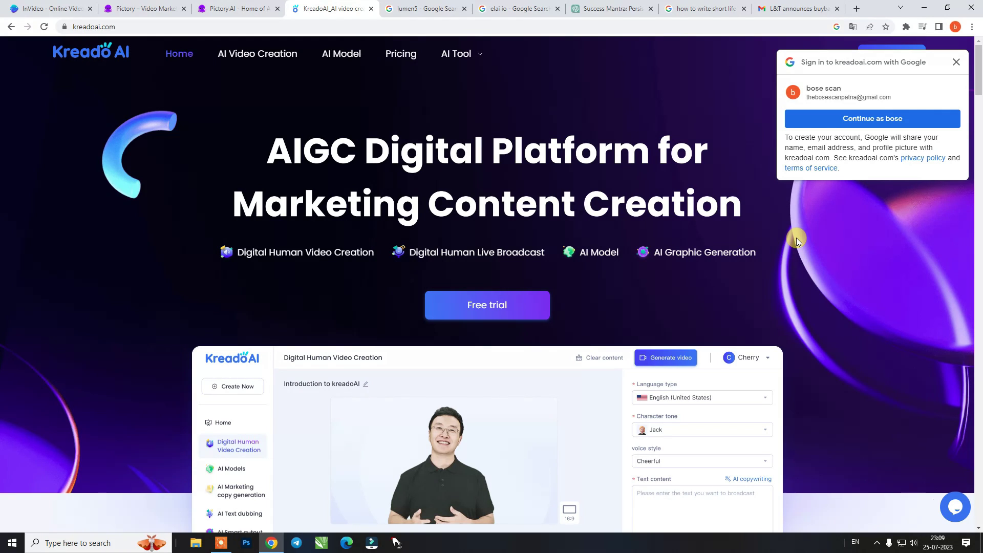
left_click(508, 304)
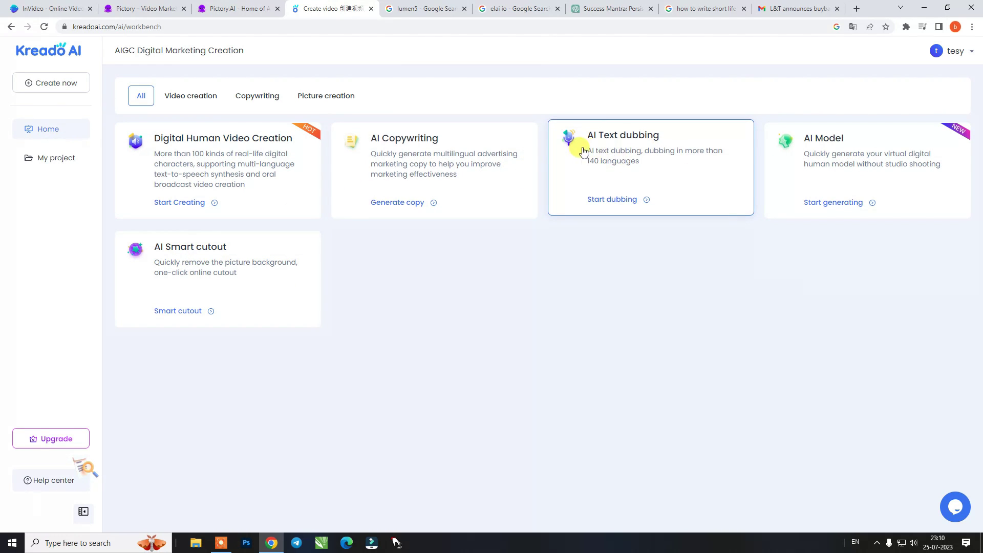
Browse the Video, Copywriting and Picture workbench categories, return to All, and open the project list
left_click(205, 102)
left_click(262, 104)
left_click(327, 100)
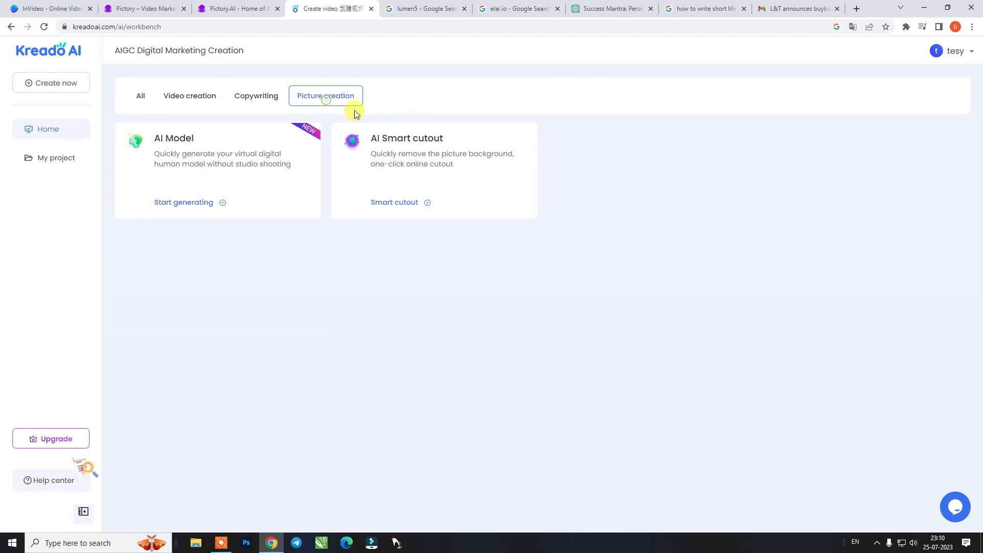
left_click(257, 102)
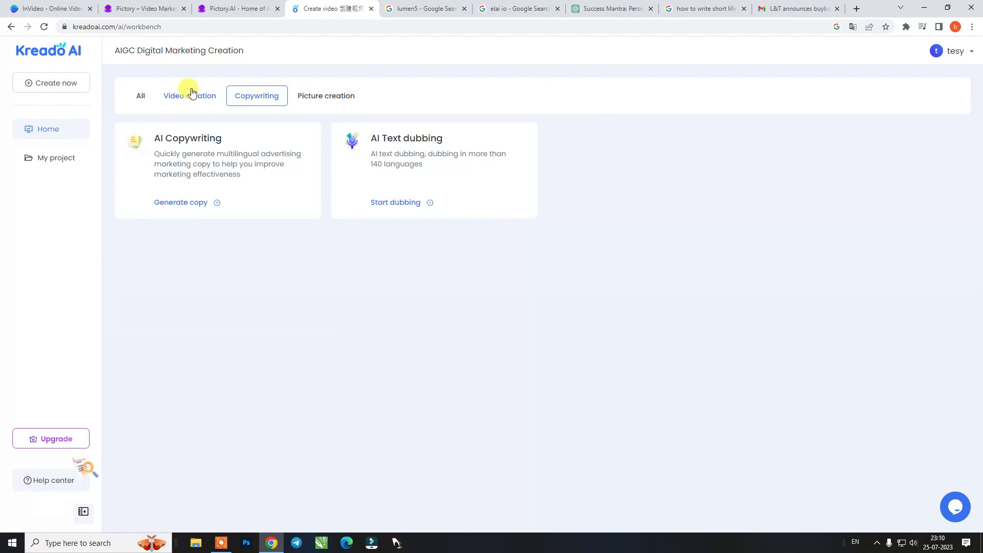
left_click(177, 99)
left_click(143, 98)
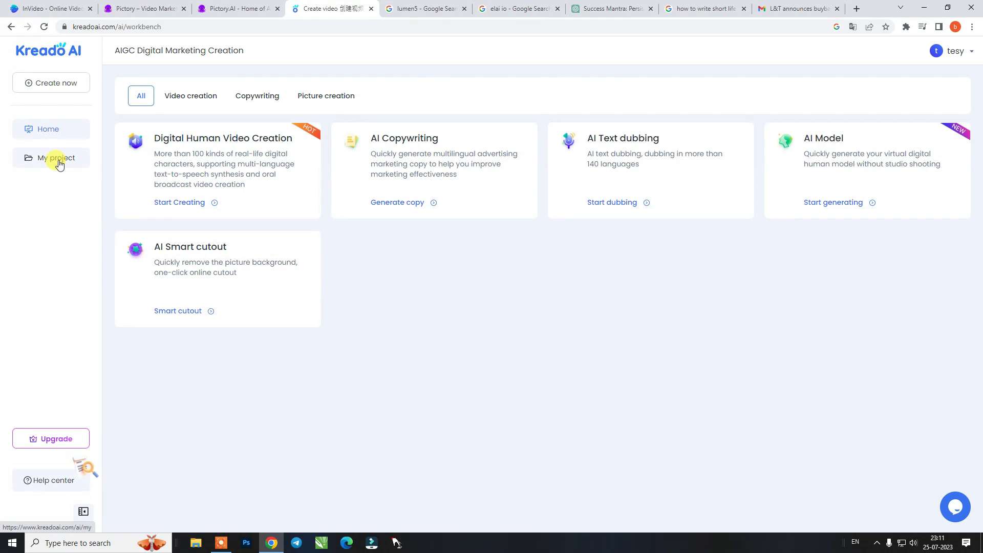
left_click(58, 158)
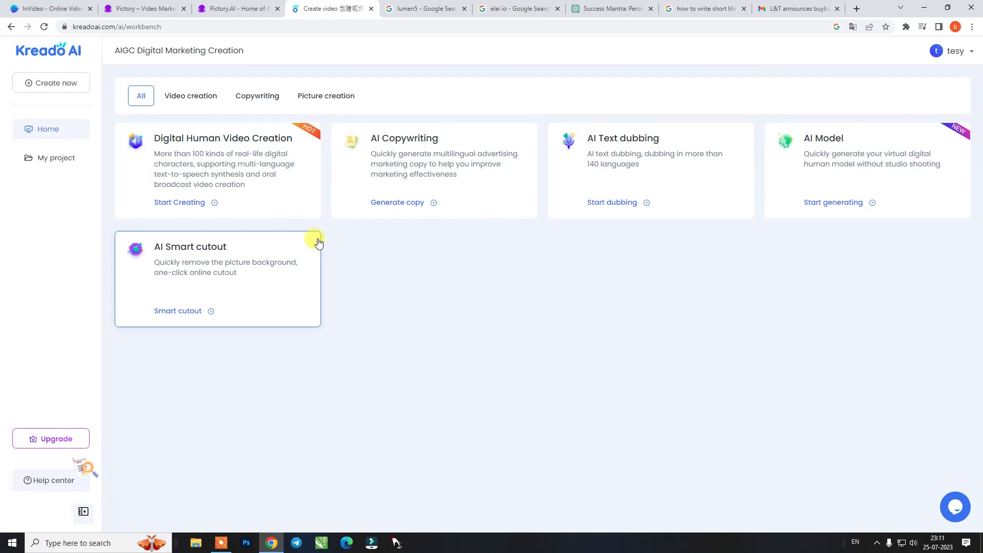
Start a Digital Human Video Creation project, preview presenters, and pick the woman in the dark suit
left_click(228, 160)
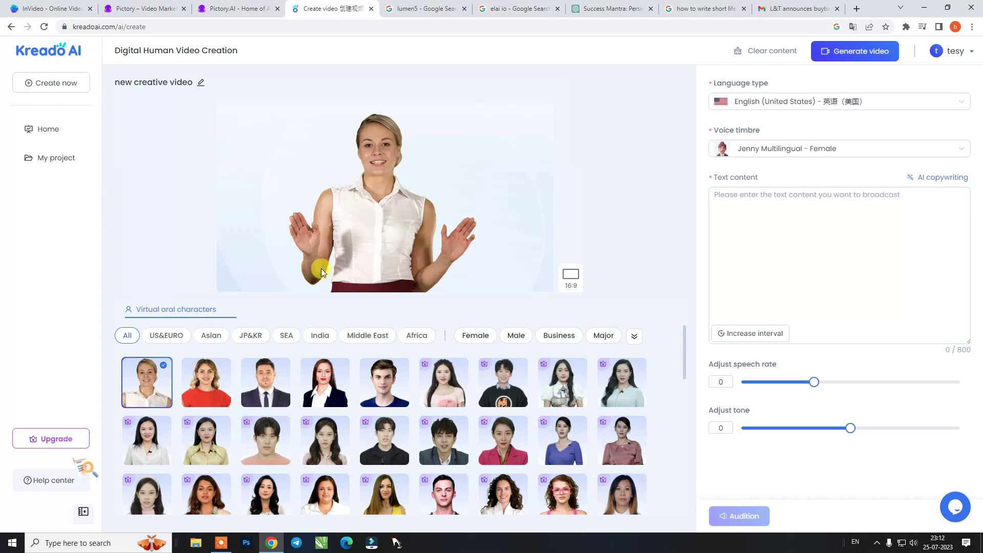
left_click(208, 397)
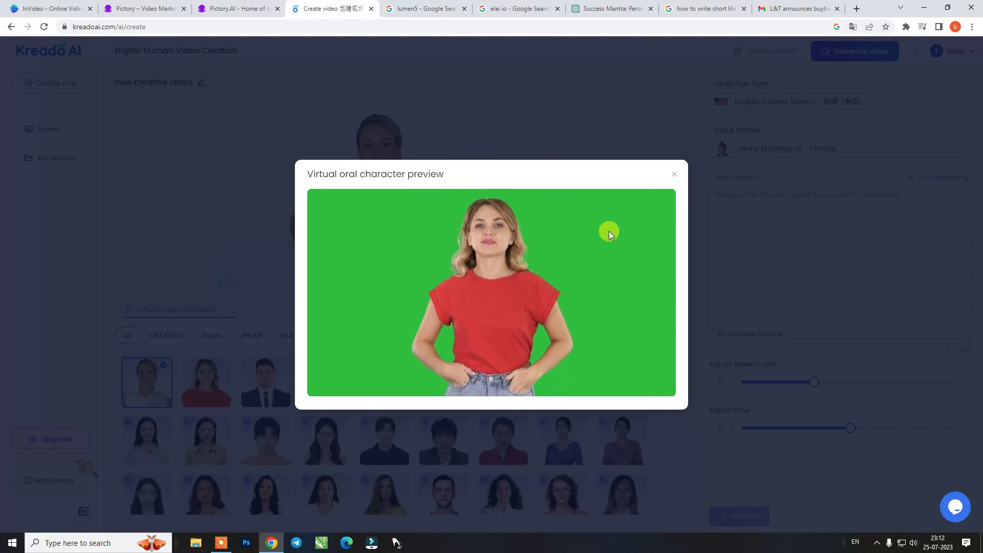
left_click(673, 174)
left_click(277, 385)
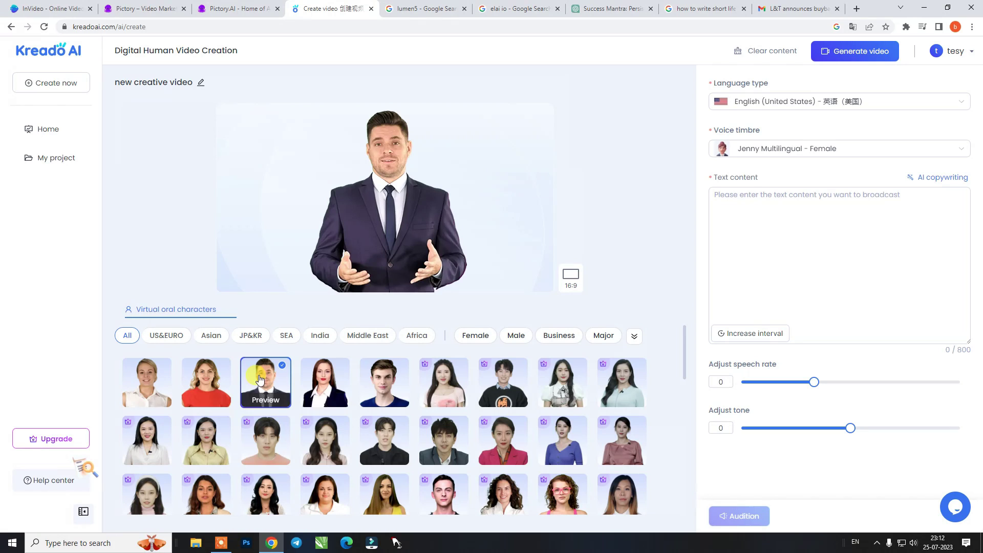
left_click(333, 381)
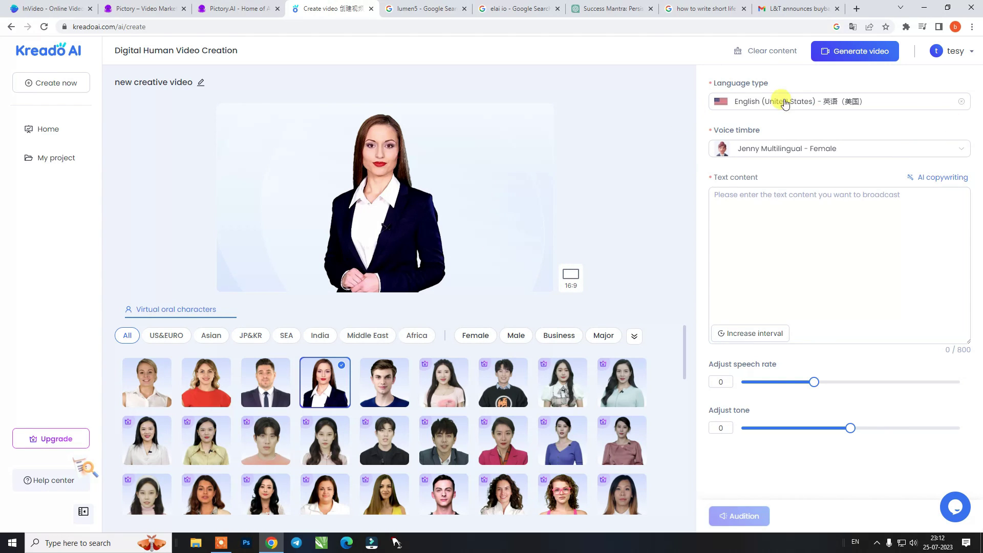
Set the narration language to Hindi (India) with the female voice timbre
left_click(902, 104)
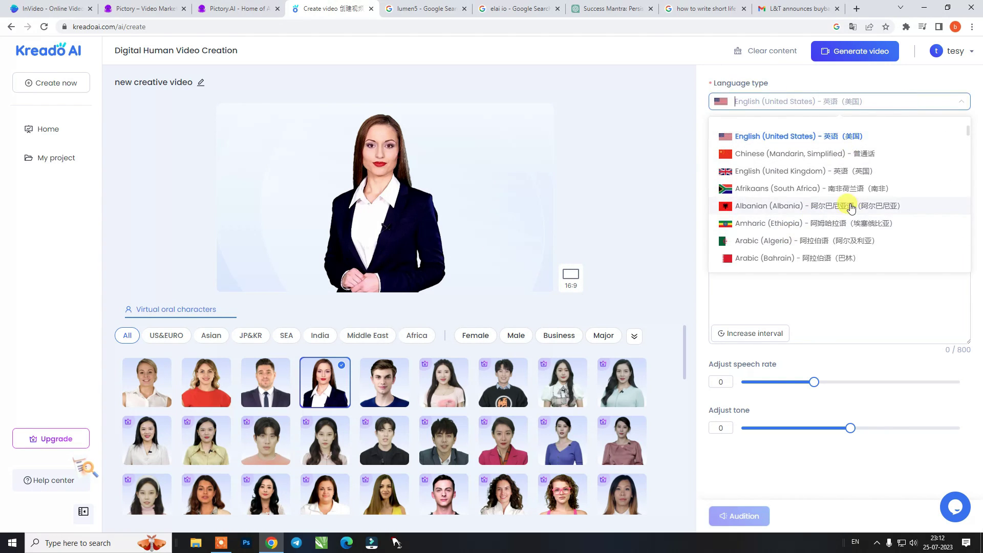
type("indi")
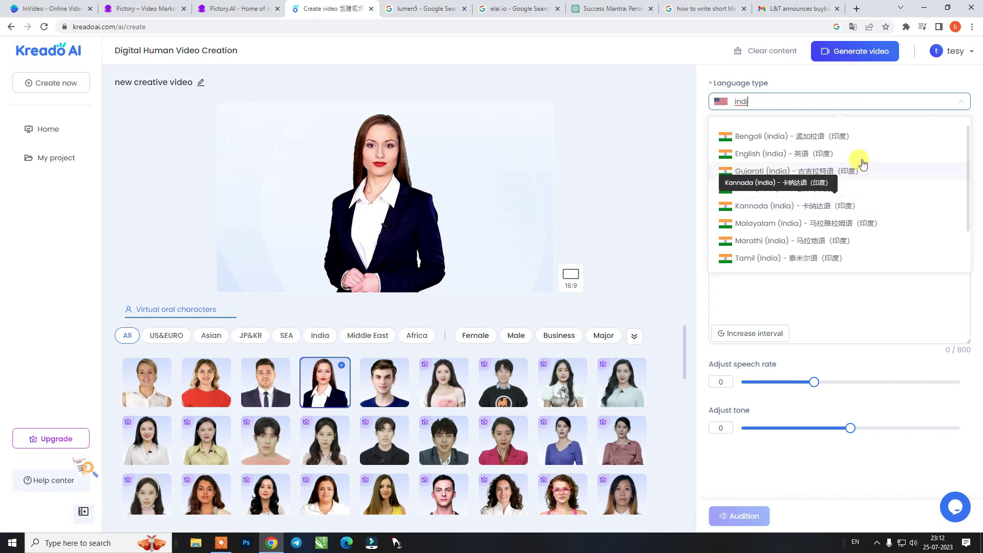
left_click(806, 187)
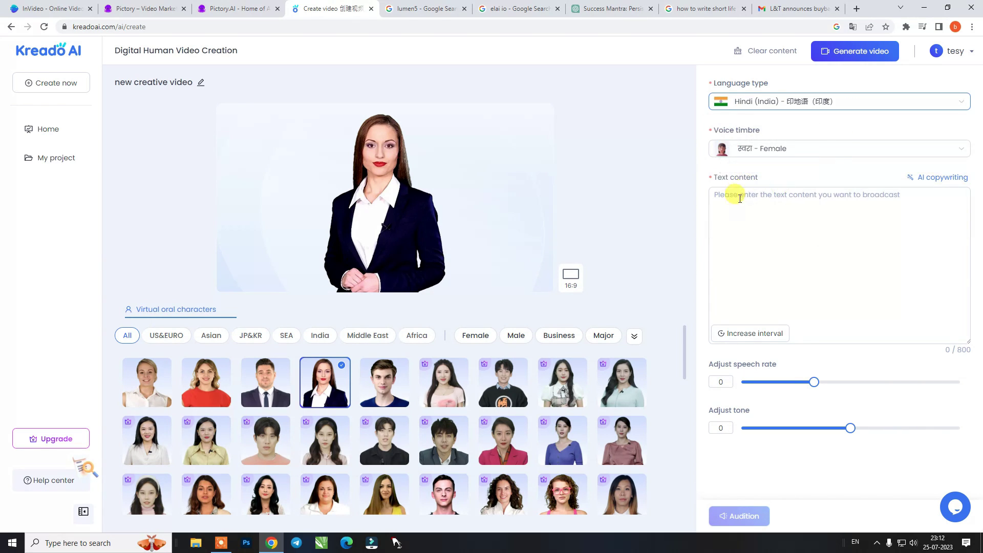
left_click(798, 152)
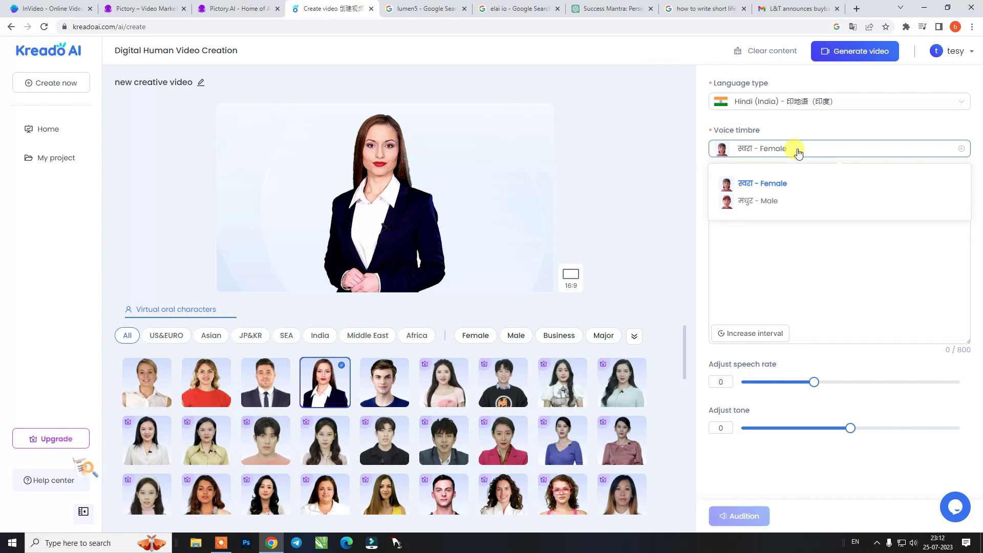
left_click(767, 201)
left_click(757, 185)
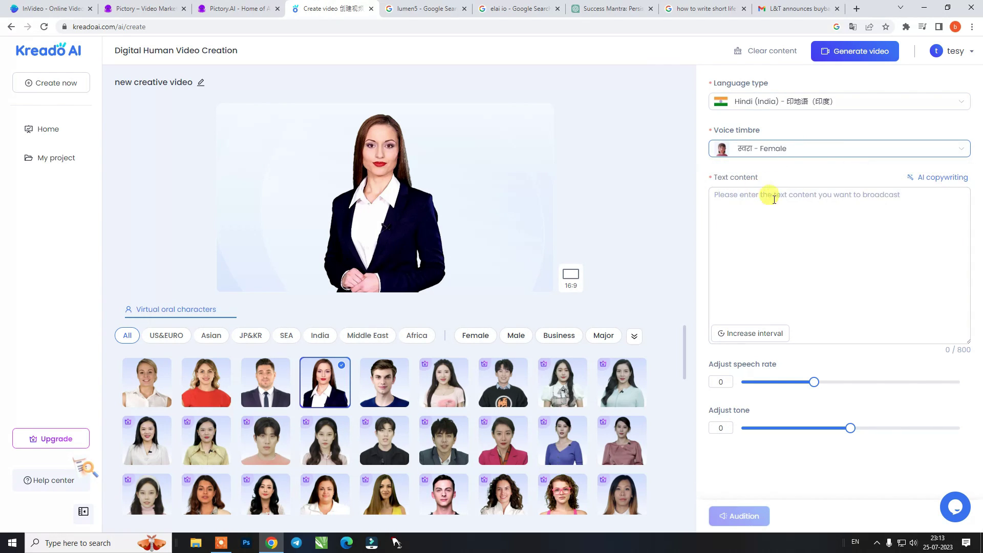
Paste the success-mantra script, trim its tail, set speech rate to 13, and audition it
left_click(806, 203)
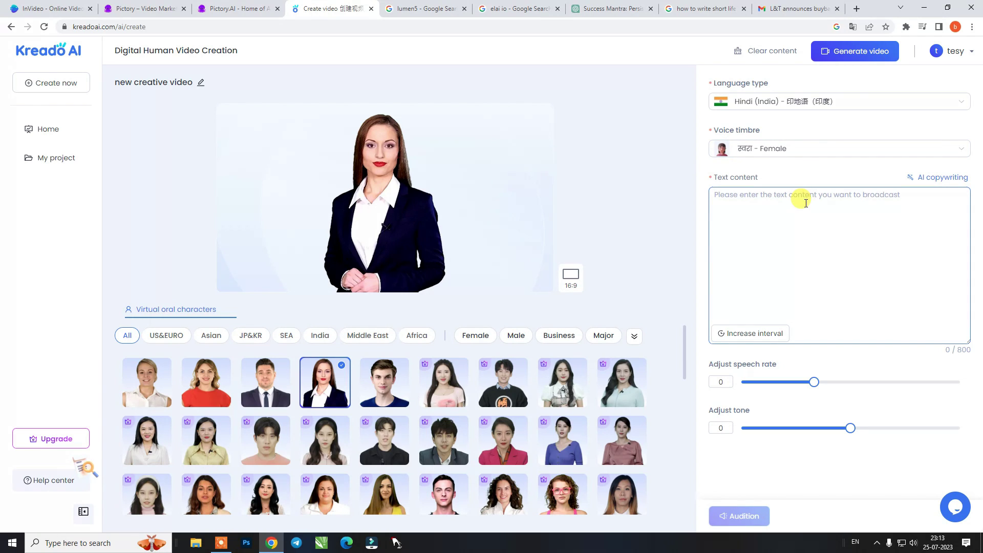
key("ctrl+v")
scroll(824, 252, "up", 1)
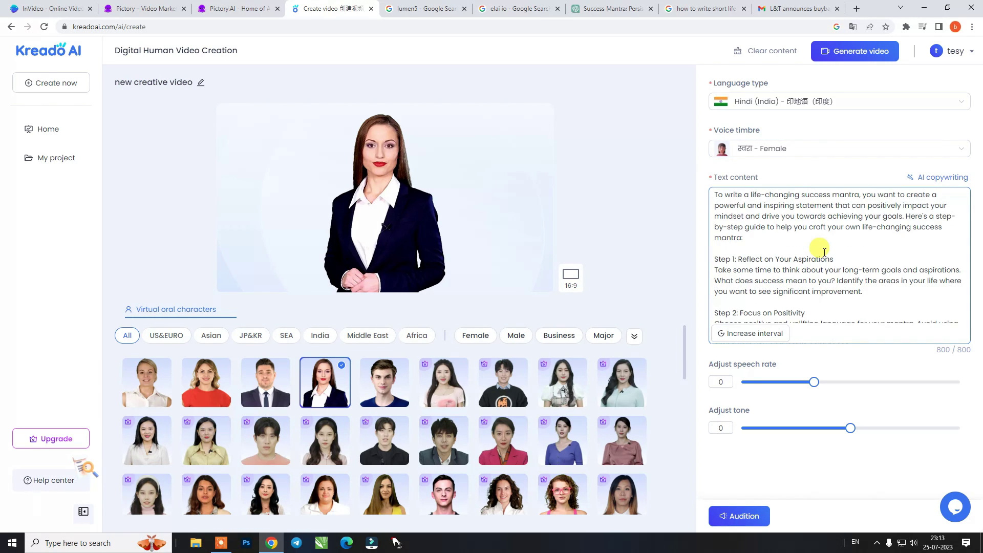
scroll(824, 252, "down", 3)
left_click_drag(814, 313, 816, 370)
key("Delete")
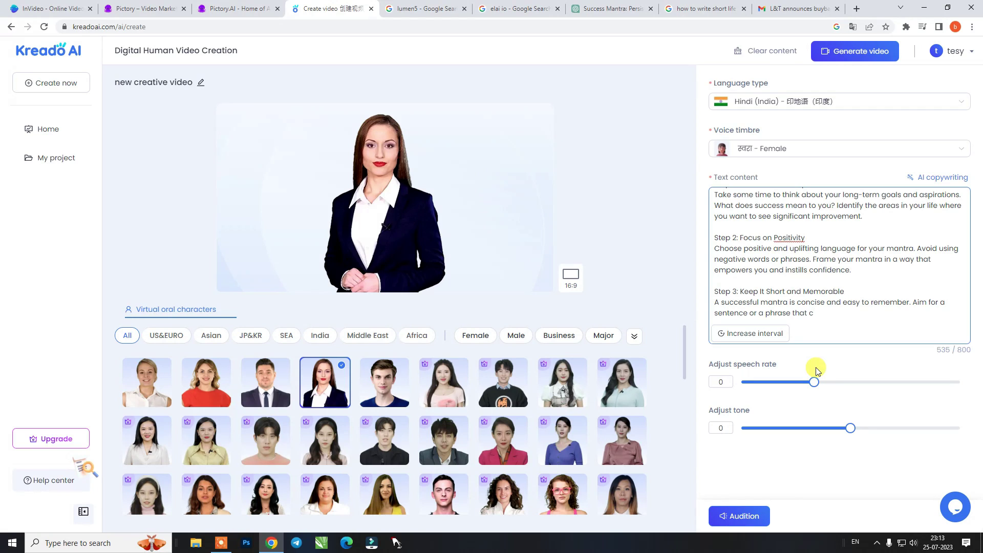
left_click_drag(817, 385, 824, 386)
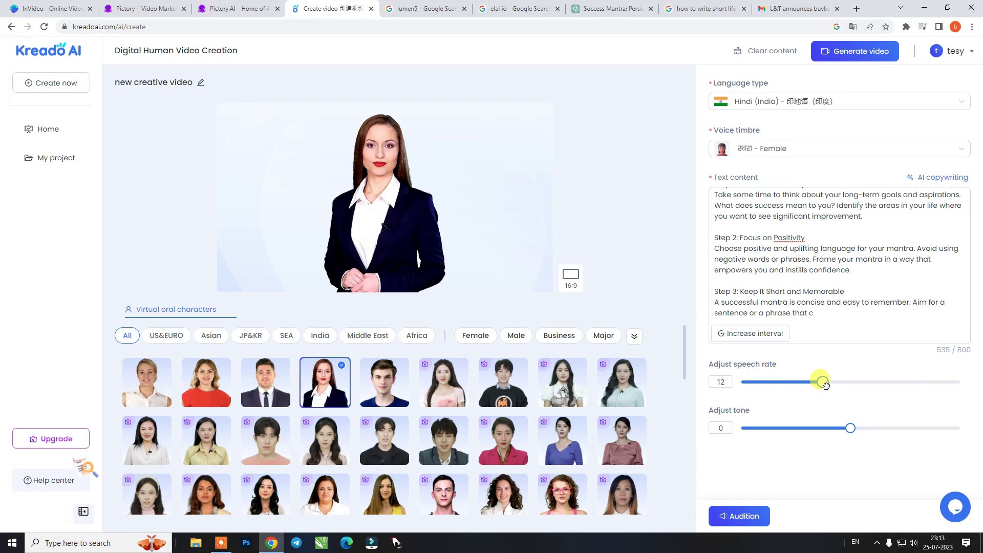
left_click(750, 518)
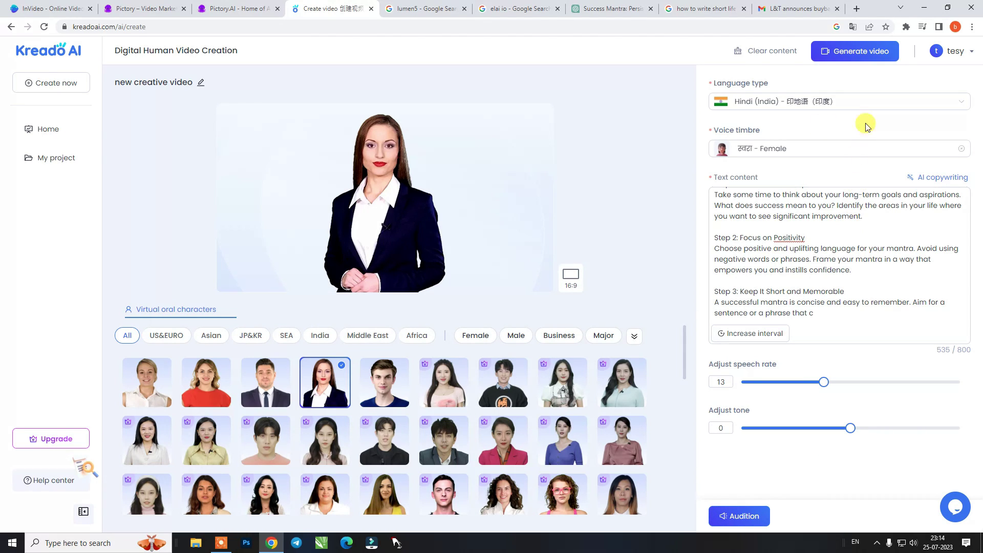
Review the cost and confirm generating the video, then preview a listed video and close it
left_click(855, 54)
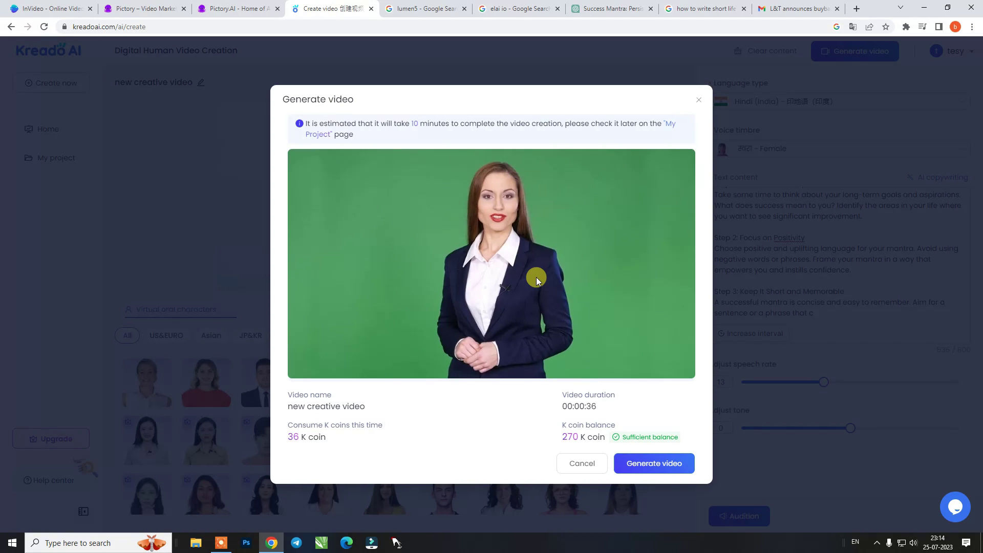
left_click(653, 464)
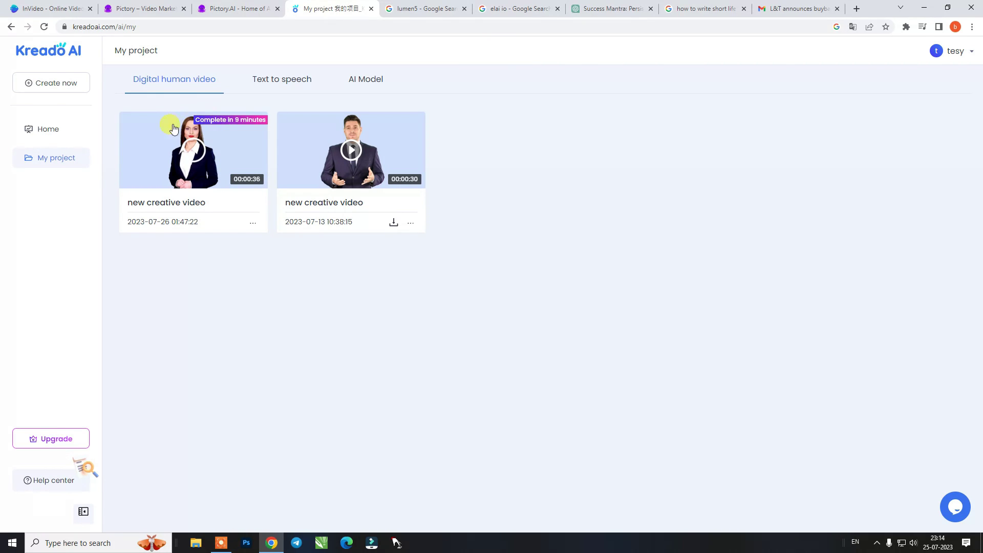
left_click(351, 153)
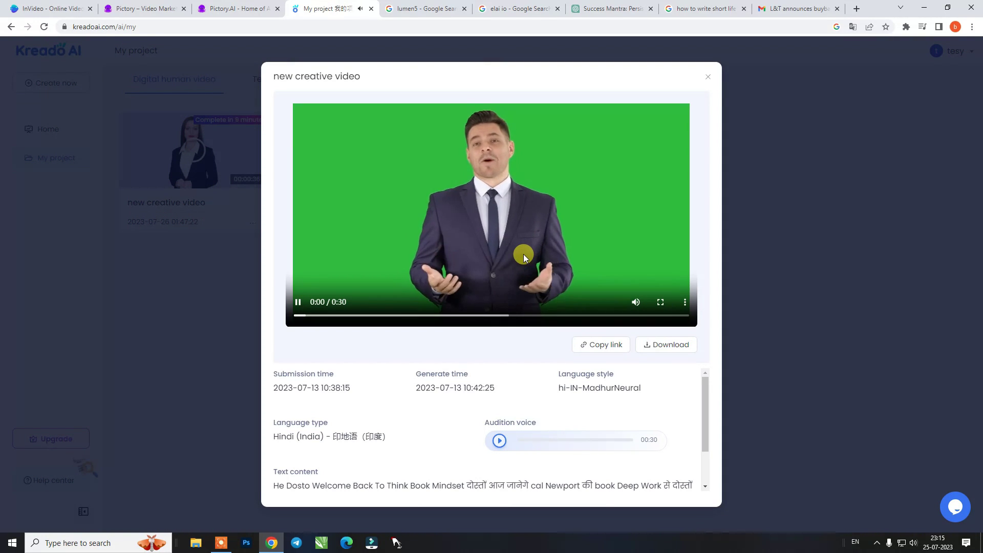
left_click(493, 315)
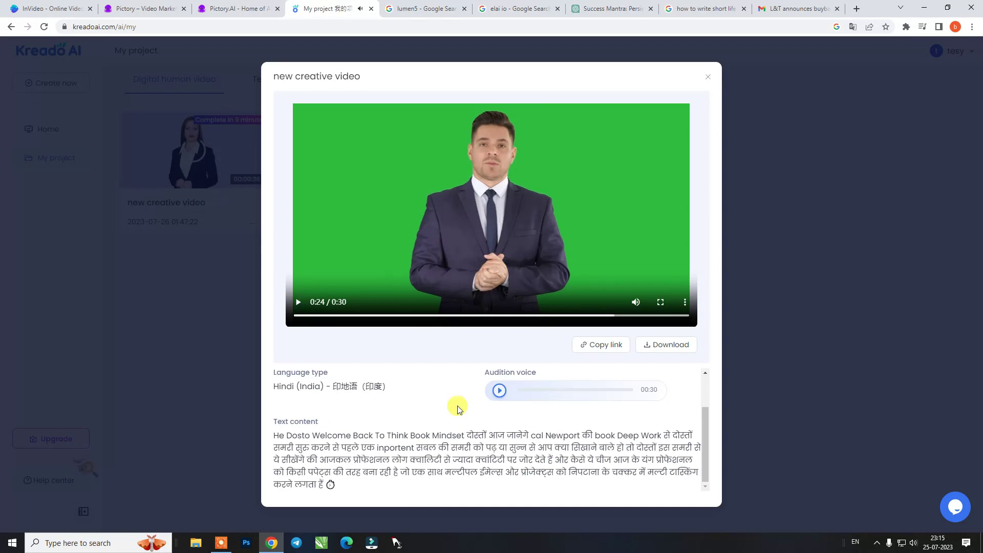
left_click(707, 76)
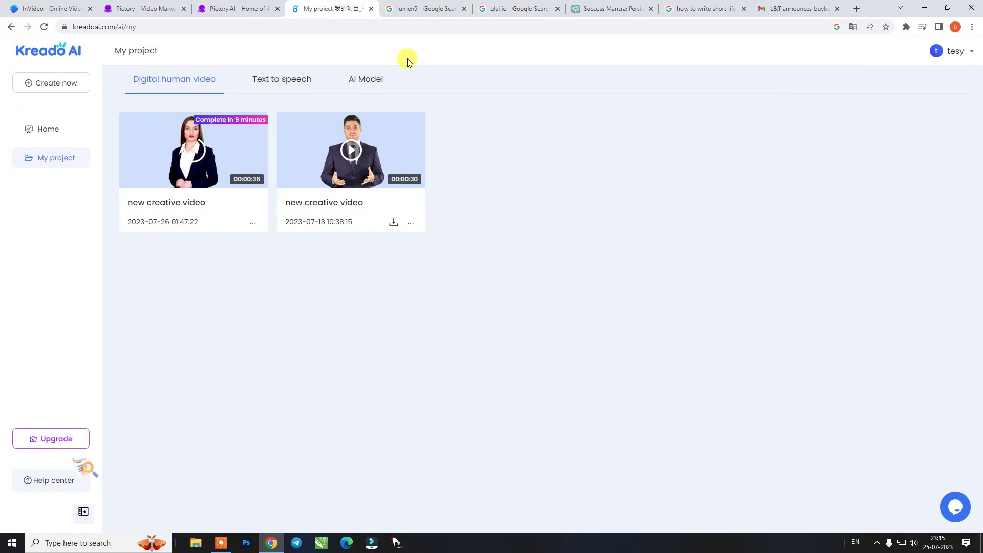
Sign up for a free Lumen5 account from the lumen5 search results, reaching the All videos dashboard
left_click(409, 9)
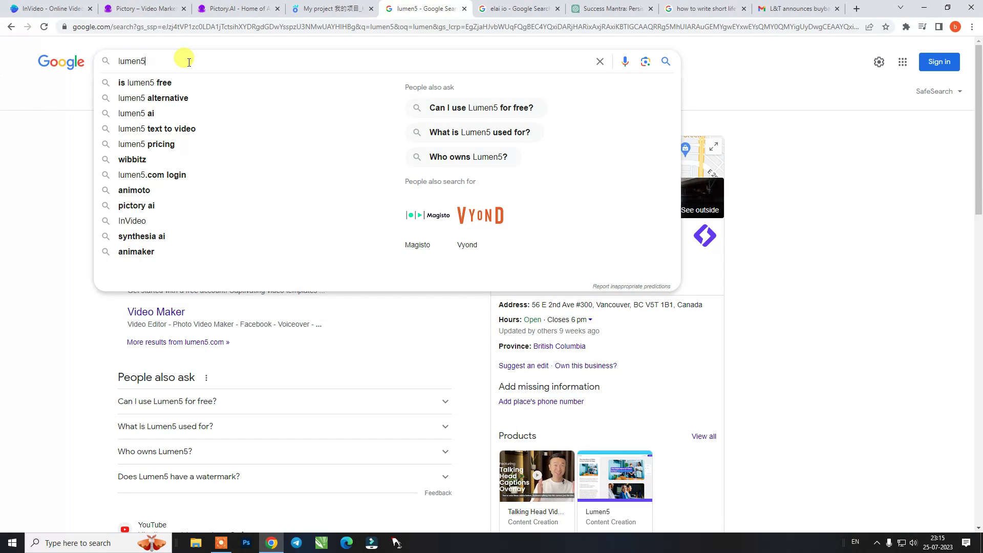
key("Return")
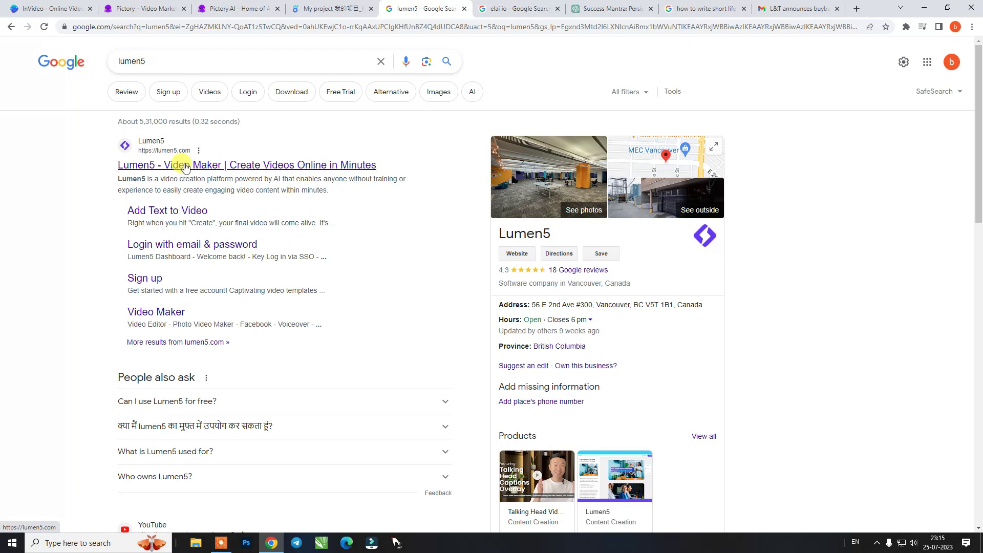
left_click(186, 165)
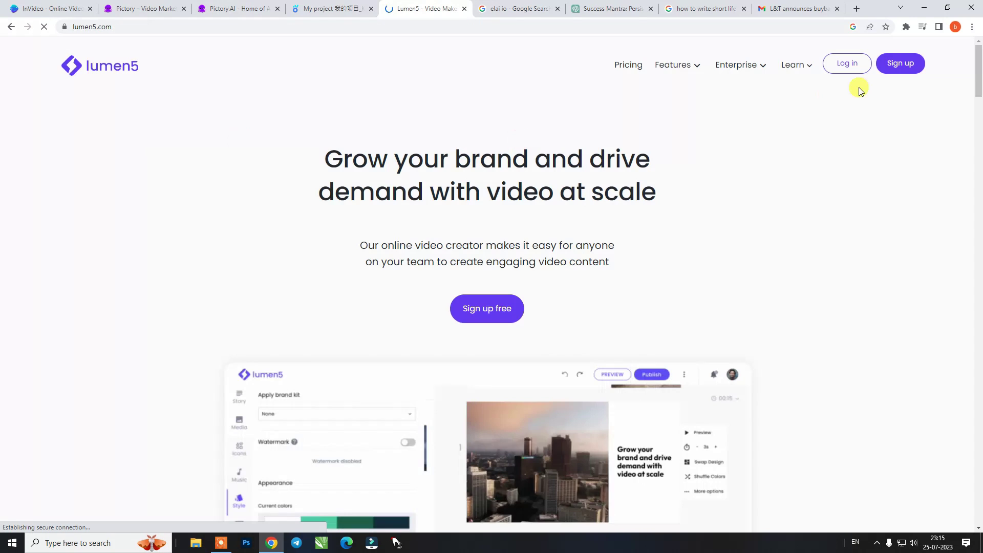
left_click(486, 310)
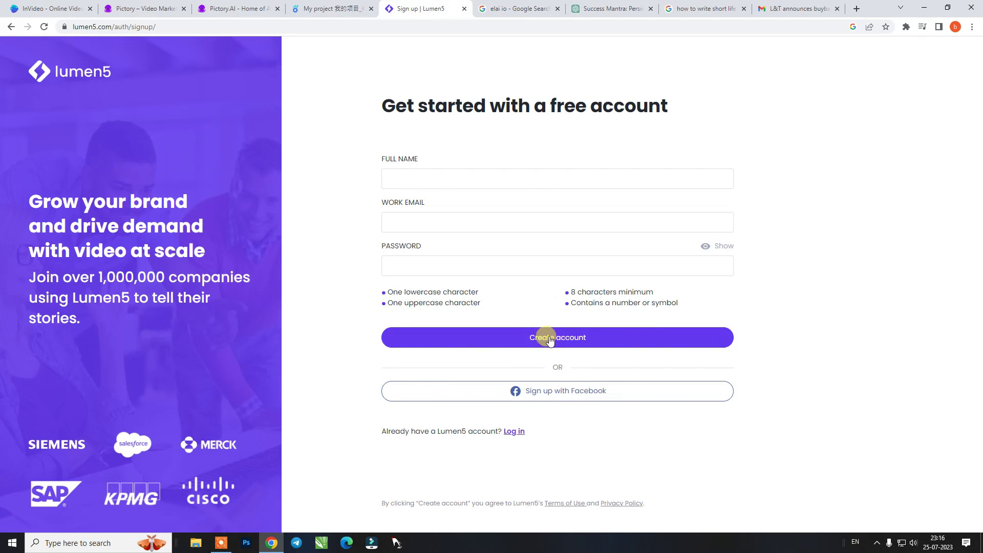
left_click(567, 338)
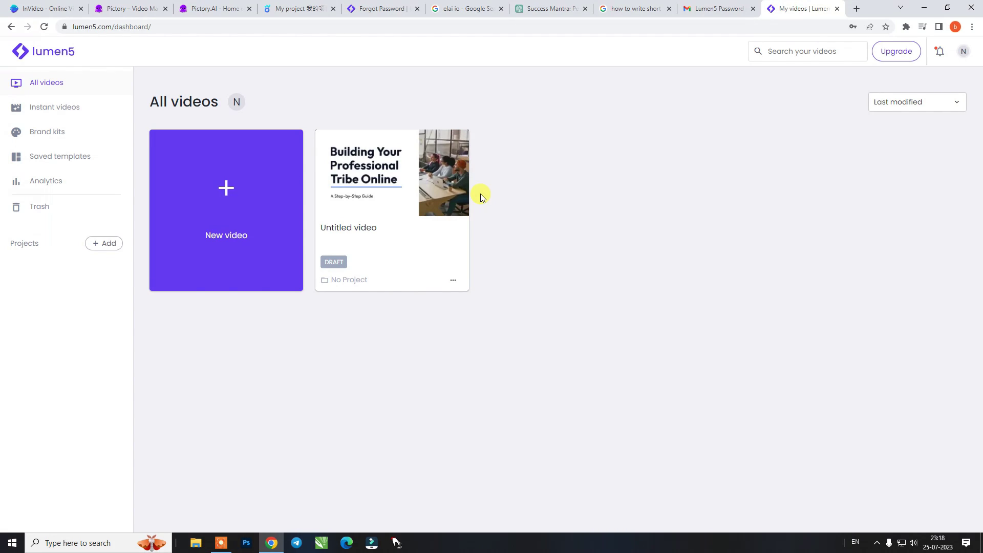
Start a new video, preview the Surge template in the gallery and use it
left_click(228, 192)
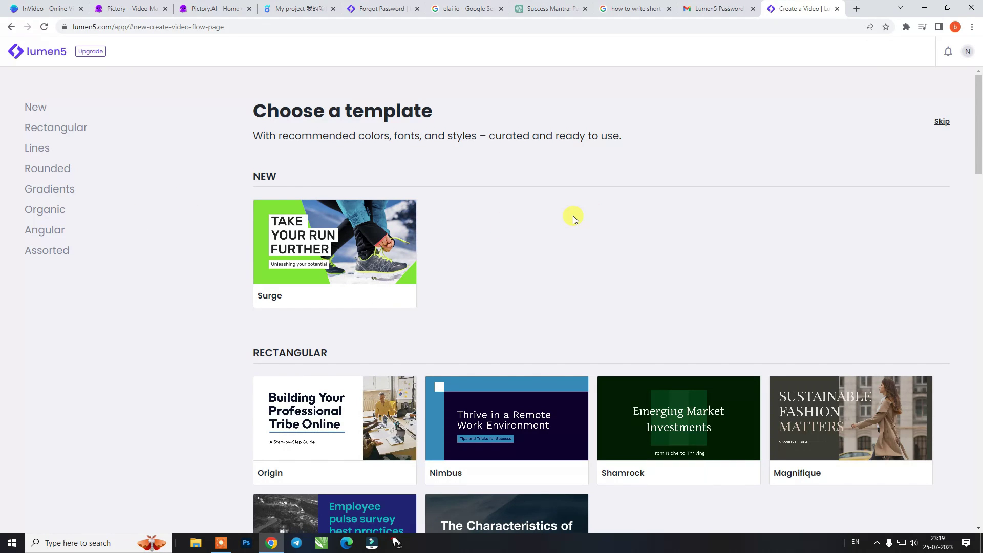
scroll(573, 216, "down", 7)
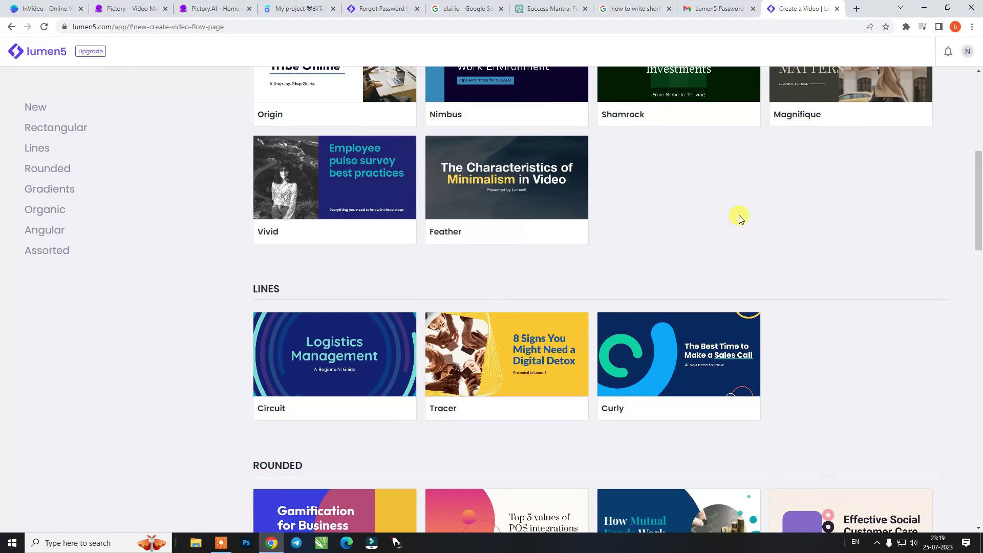
scroll(738, 215, "down", 11)
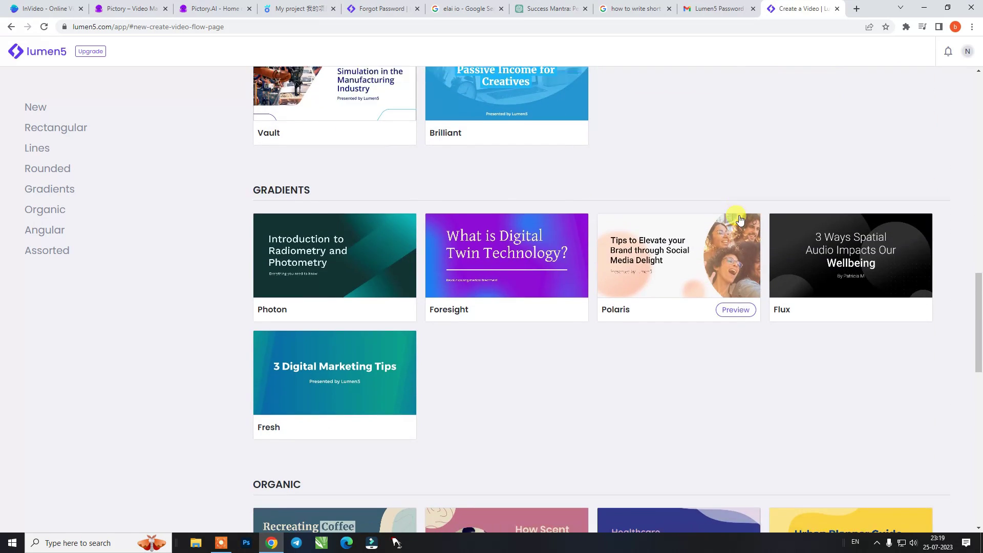
scroll(732, 228, "down", 4)
scroll(729, 238, "down", 9)
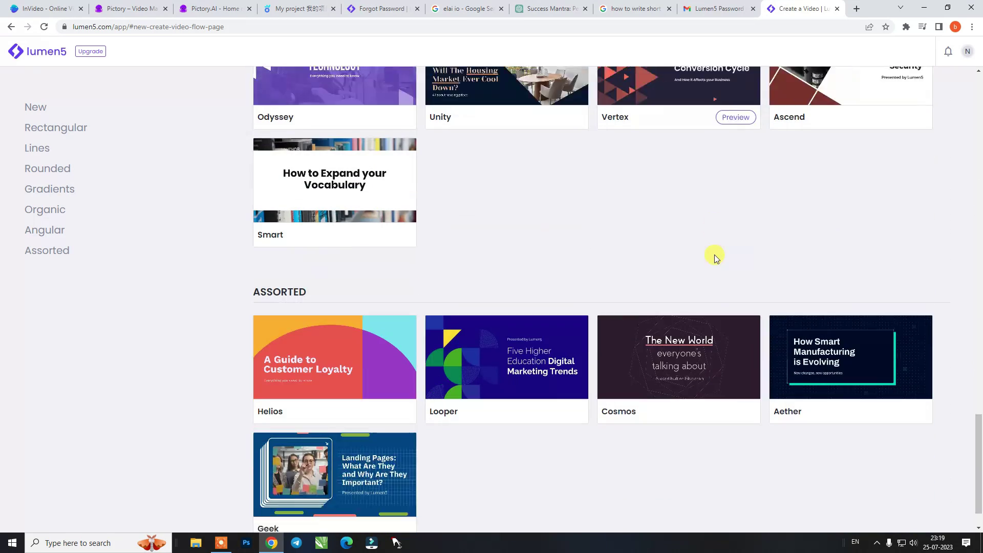
scroll(715, 256, "down", 1)
scroll(714, 254, "up", 20)
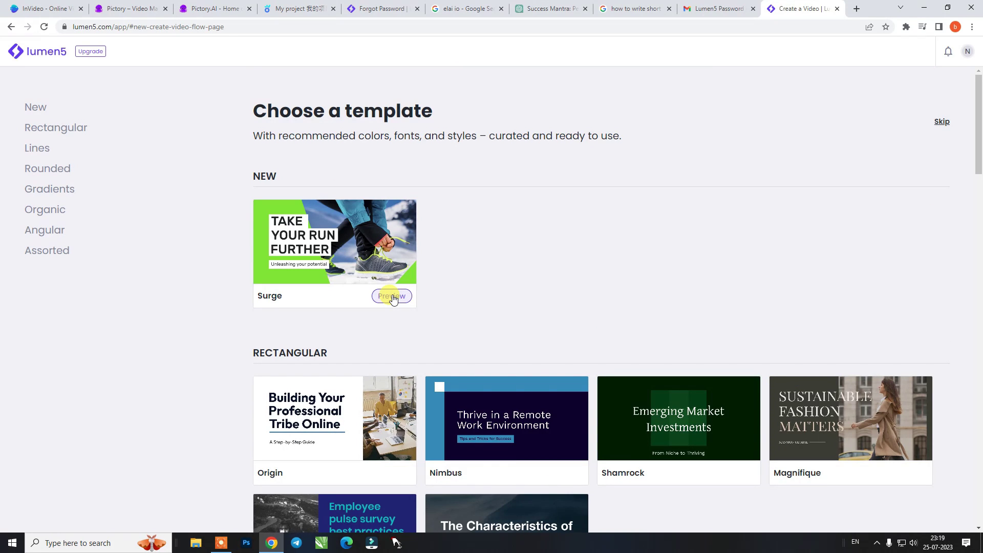
left_click(392, 297)
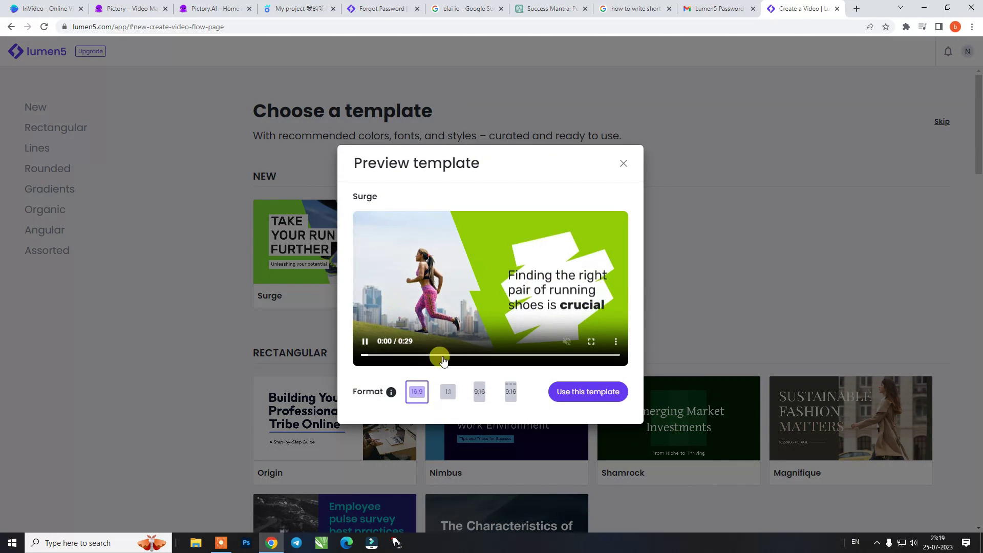
left_click(595, 395)
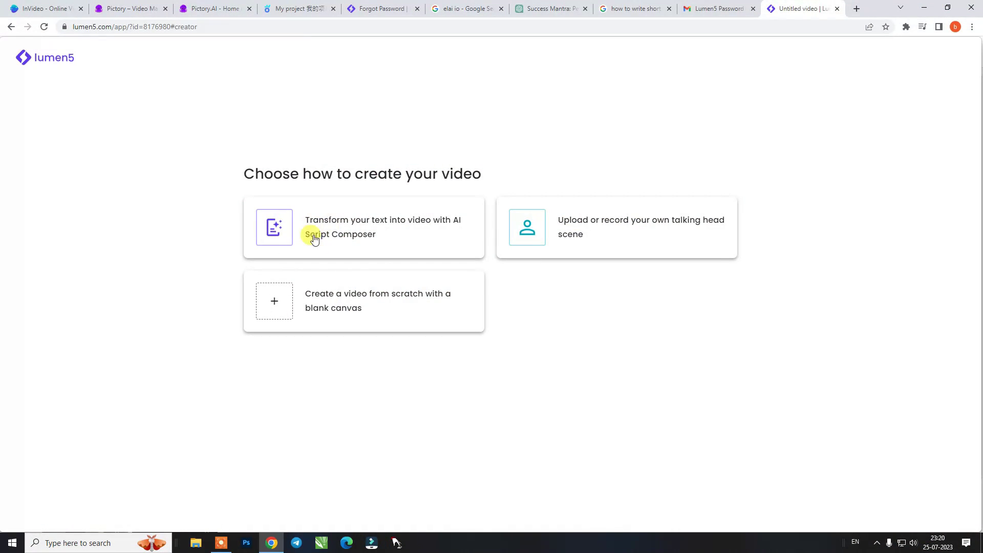
In AI Script Composer, paste the success-mantra script and delete its introductory paragraph
left_click(314, 238)
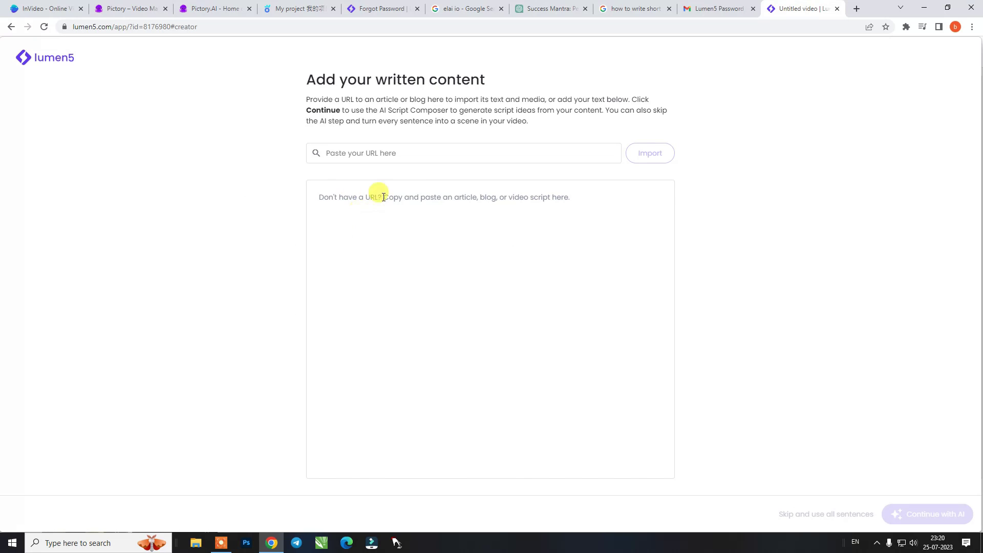
left_click(388, 155)
type("test")
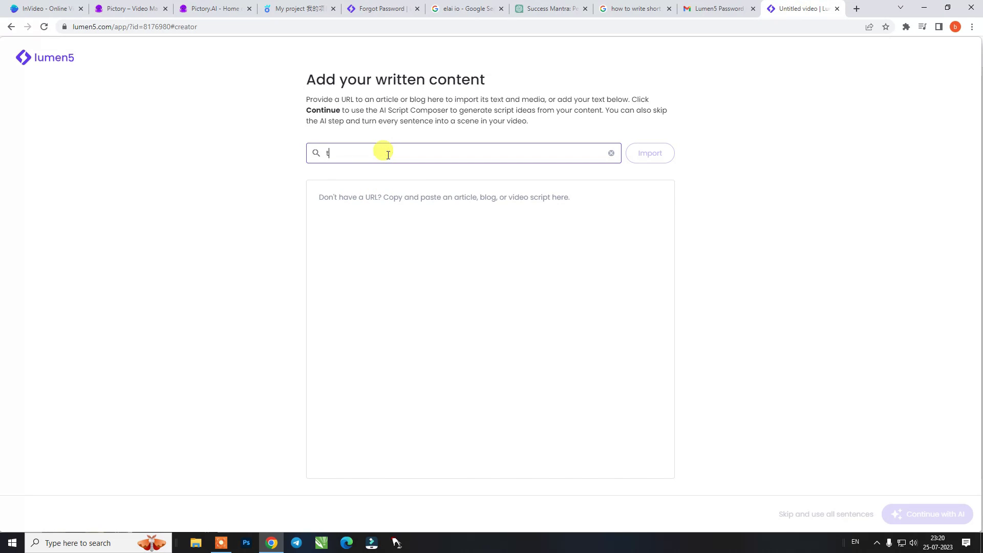
left_click(475, 211)
key("ctrl+v")
scroll(428, 216, "up", 10)
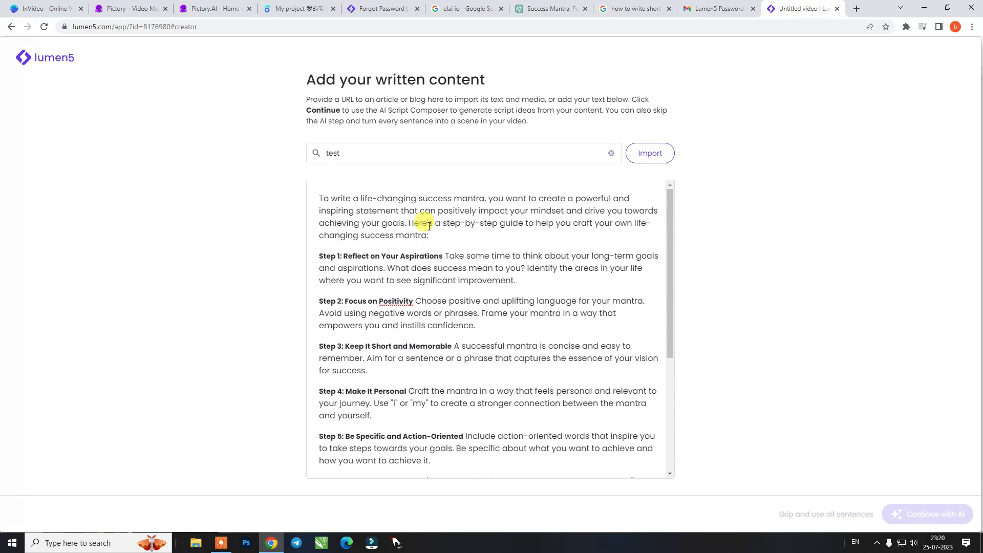
left_click_drag(434, 231, 310, 197)
key("BackSpace")
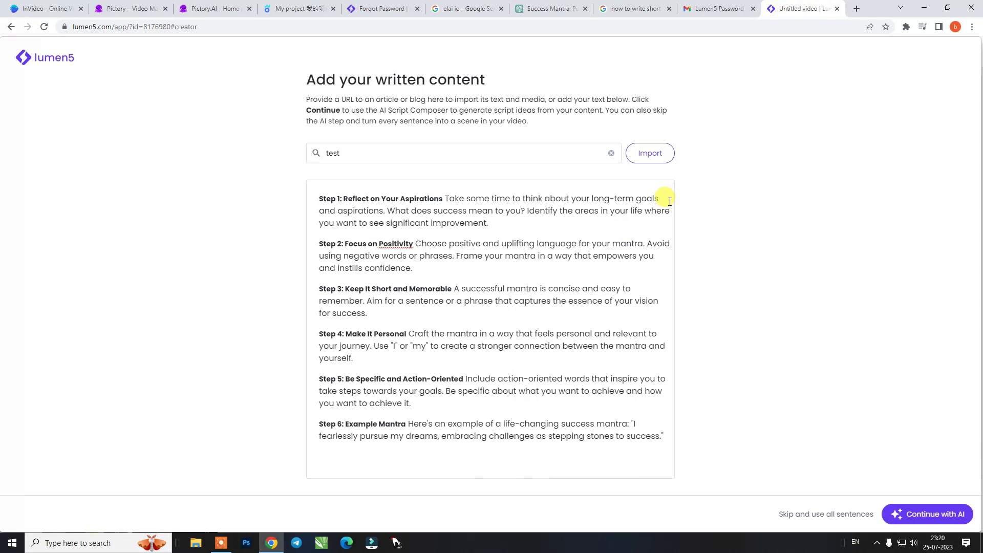
Generate the script with AI, convert it to a 56-second video, and dismiss the feedback prompt
left_click(944, 520)
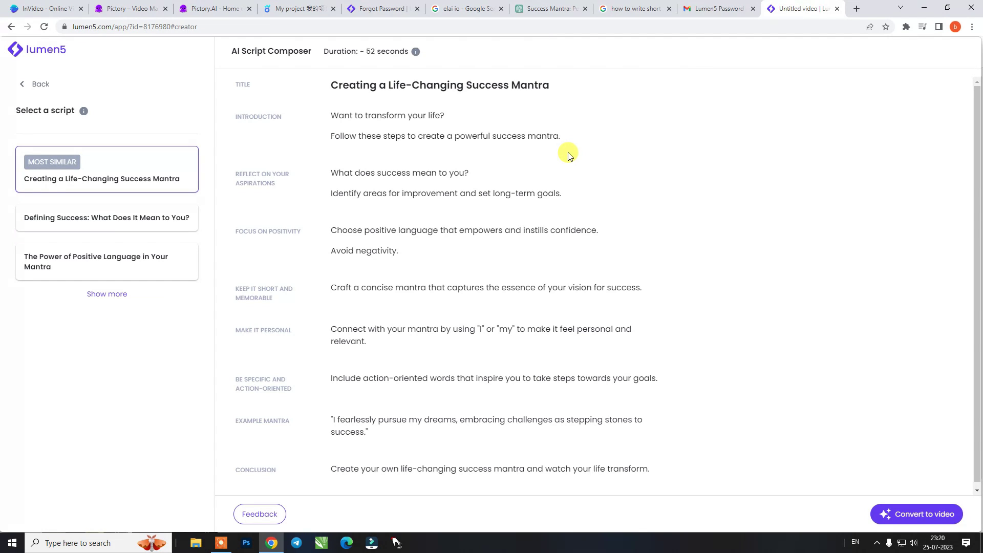
left_click(937, 520)
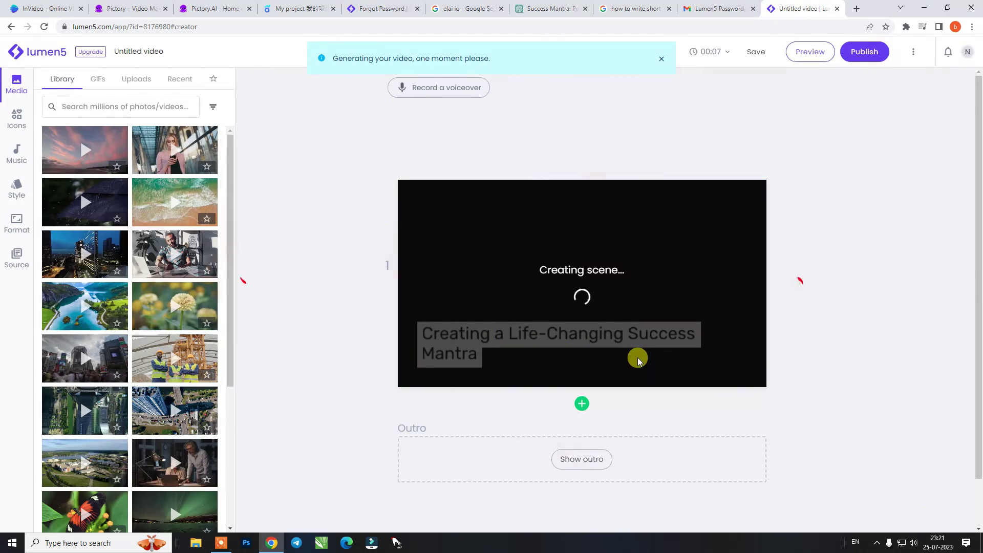
scroll(637, 361, "down", 7)
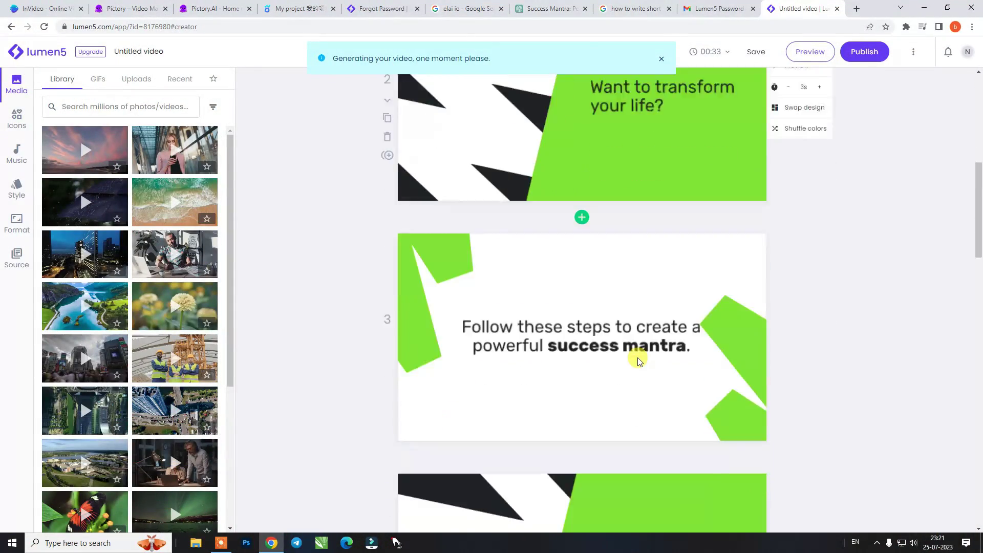
scroll(637, 361, "down", 20)
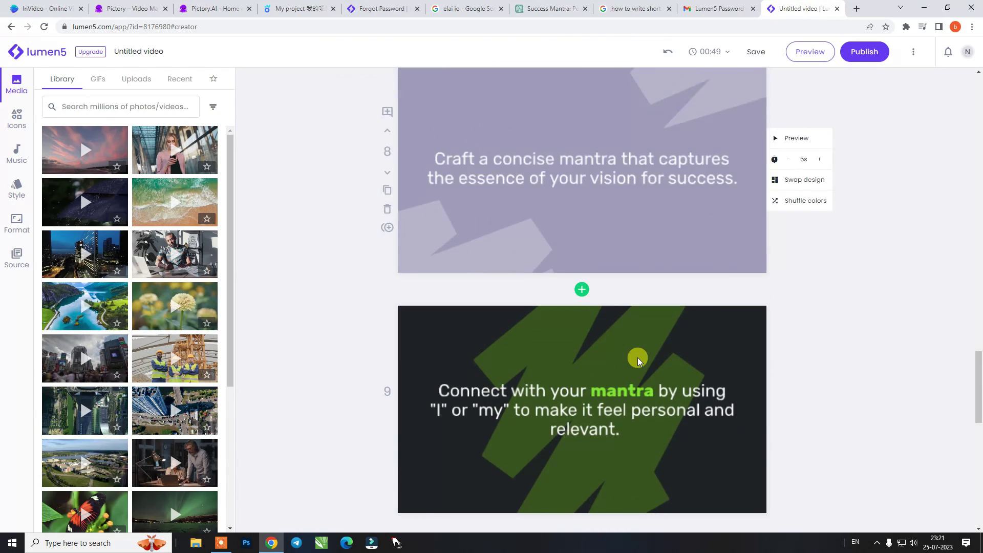
scroll(638, 361, "down", 10)
scroll(638, 360, "up", 18)
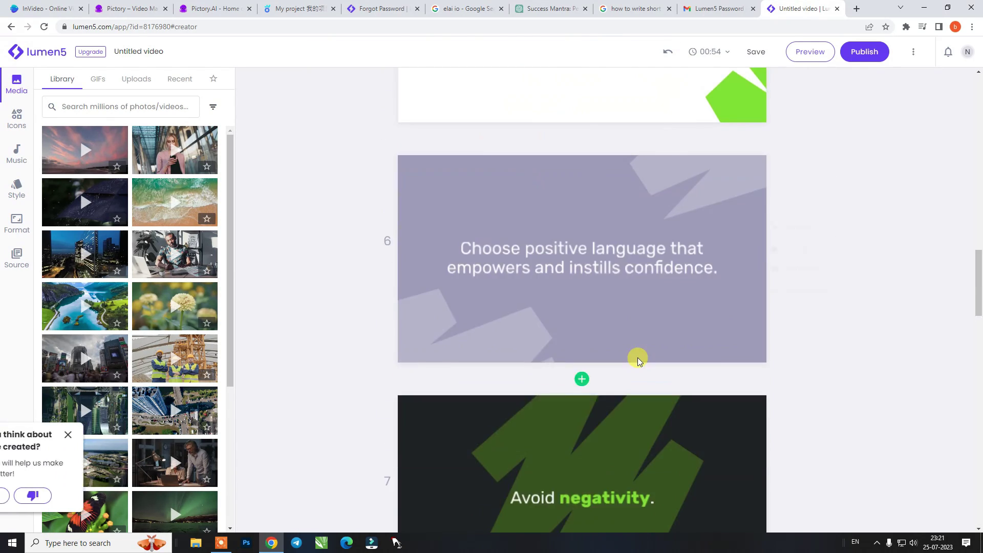
scroll(637, 361, "up", 20)
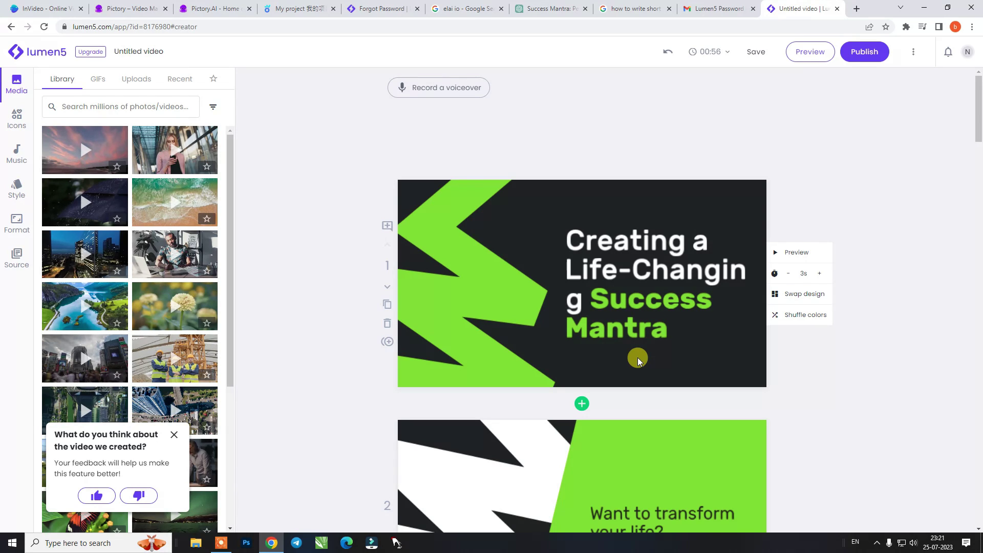
left_click(175, 435)
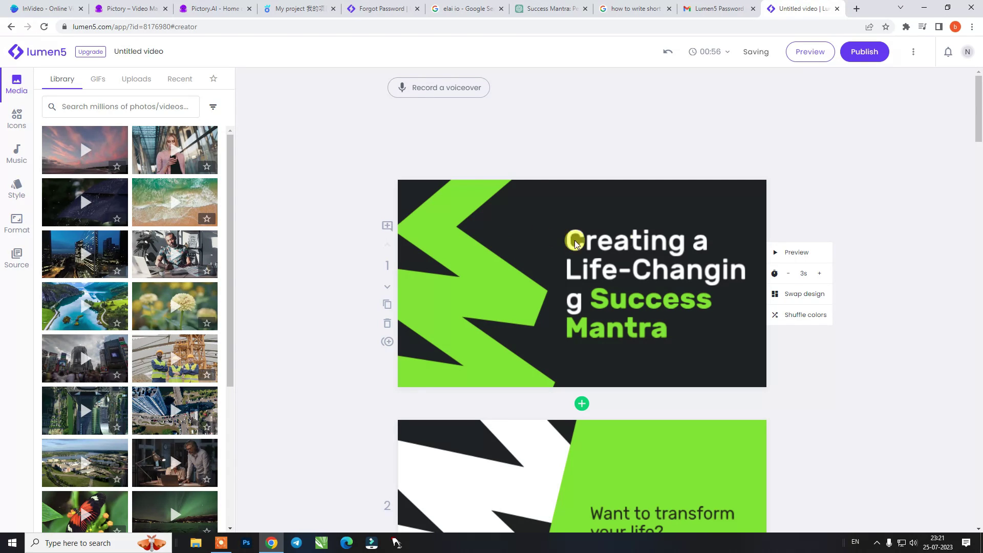
scroll(631, 250, "down", 5)
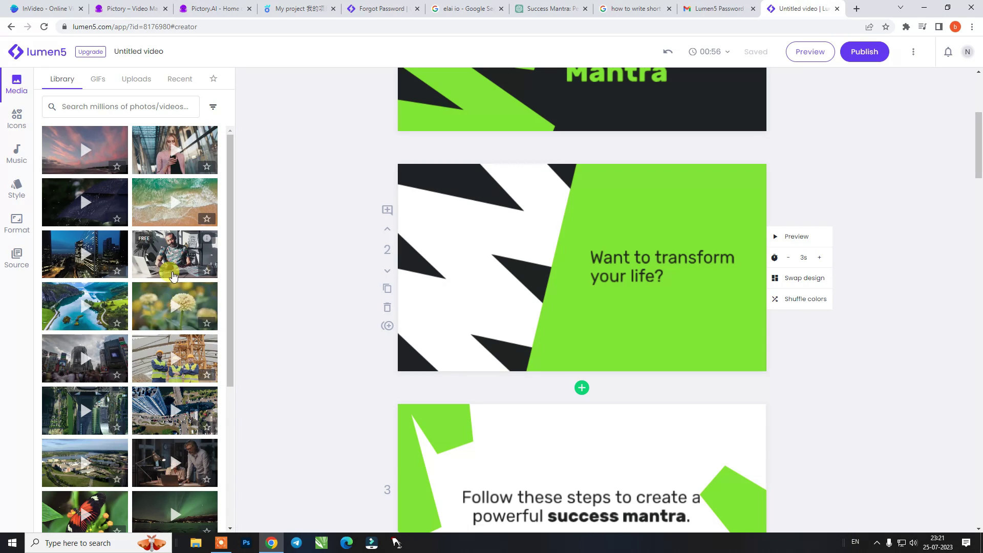
Drop the dandelion clip onto the 'Want to transform your life?' scene
left_click_drag(161, 316, 576, 262)
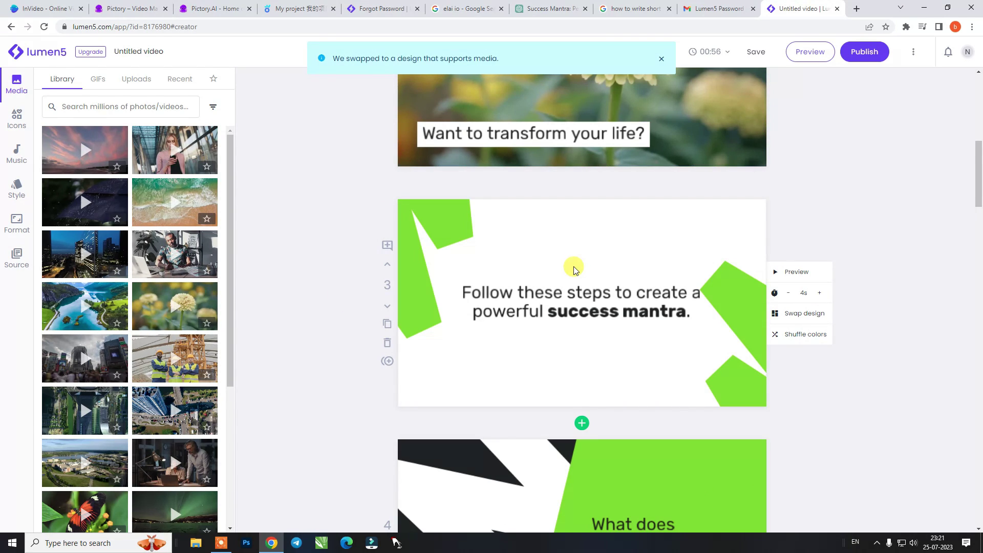
scroll(573, 268, "down", 3)
scroll(570, 280, "down", 3)
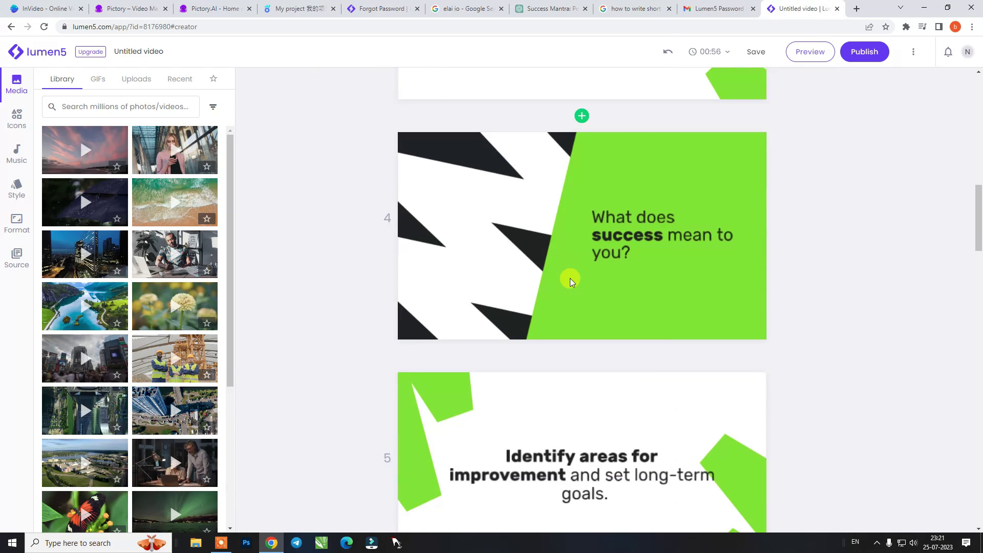
scroll(570, 280, "down", 5)
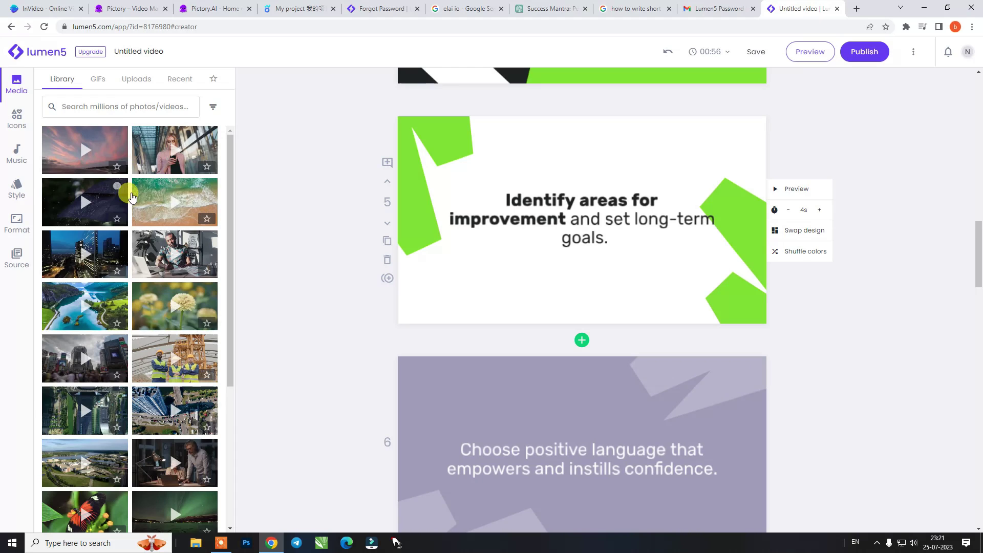
Browse the GIFs and Uploads media tabs, then return to the stock Library
left_click(102, 83)
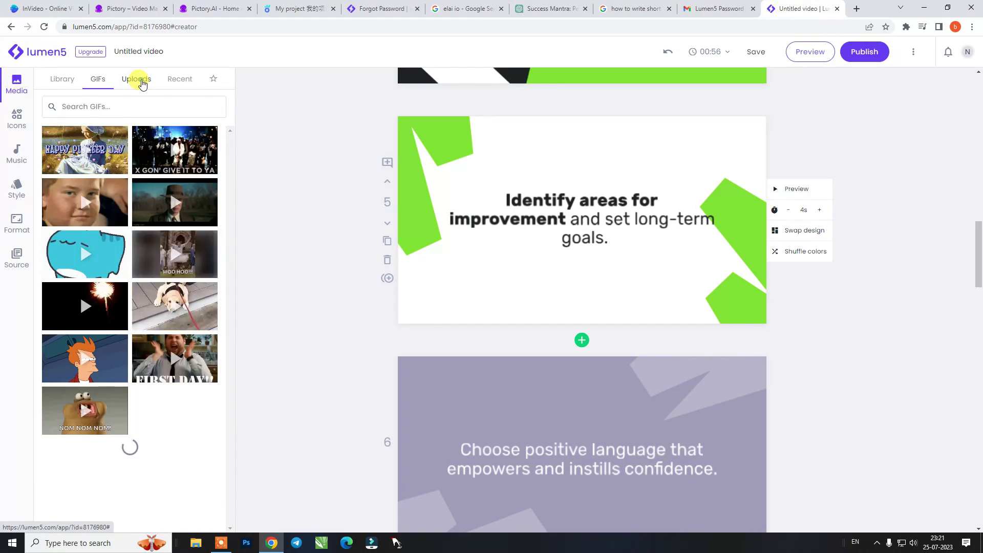
left_click(137, 78)
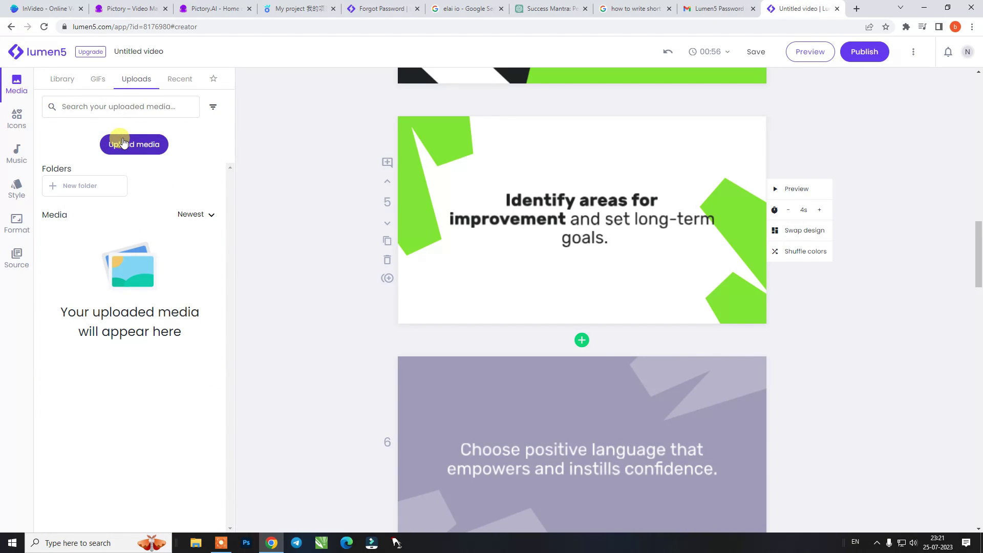
left_click(60, 78)
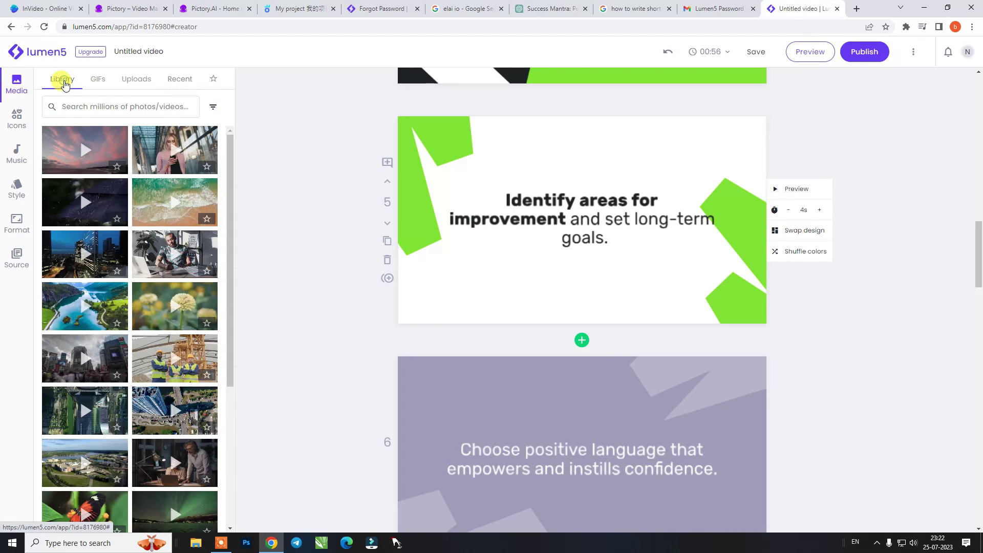
left_click(16, 118)
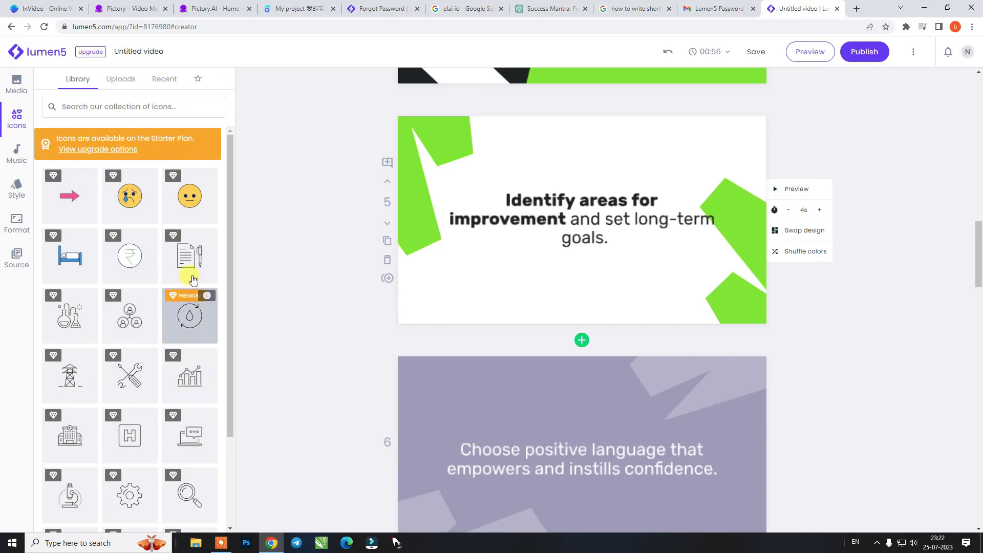
scroll(188, 372, "down", 7)
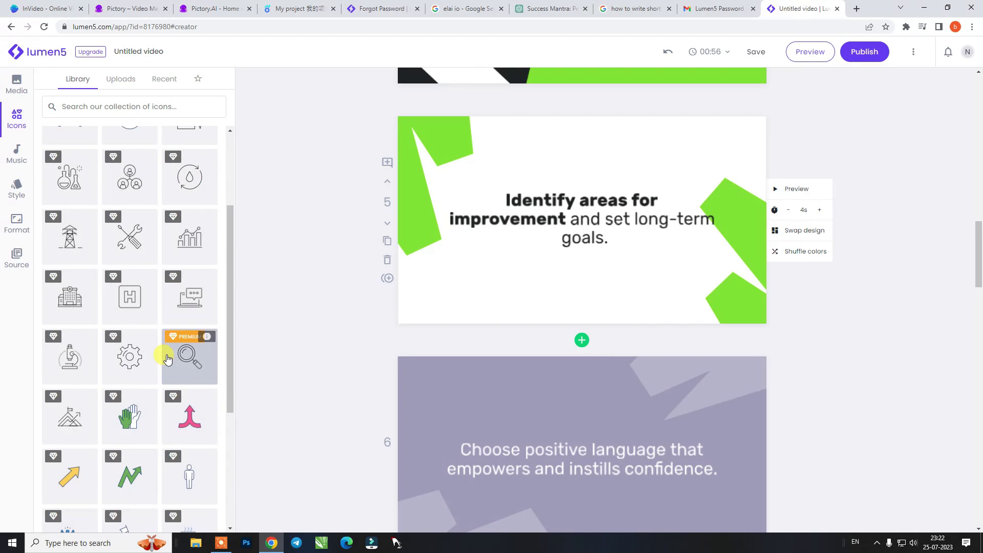
scroll(146, 343, "up", 7)
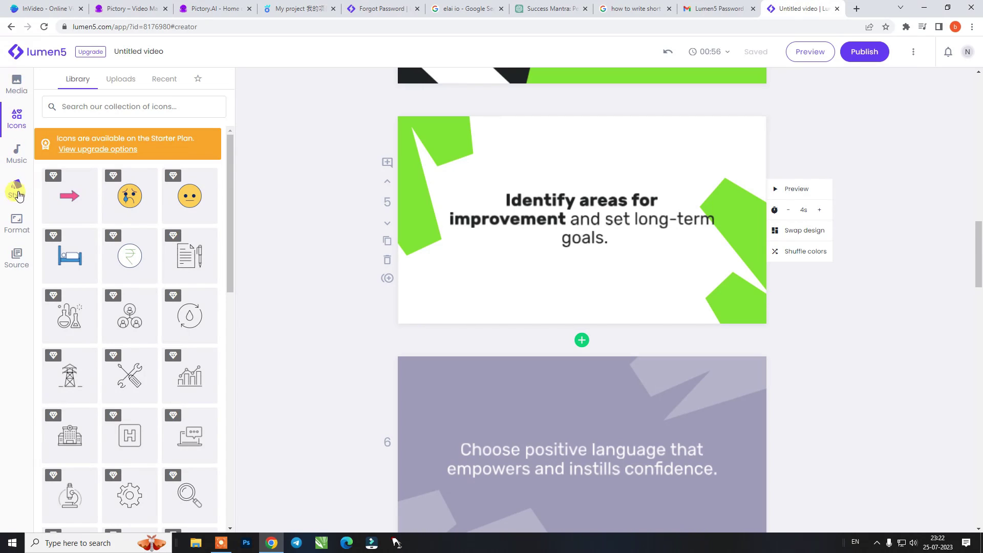
left_click(16, 228)
left_click(17, 256)
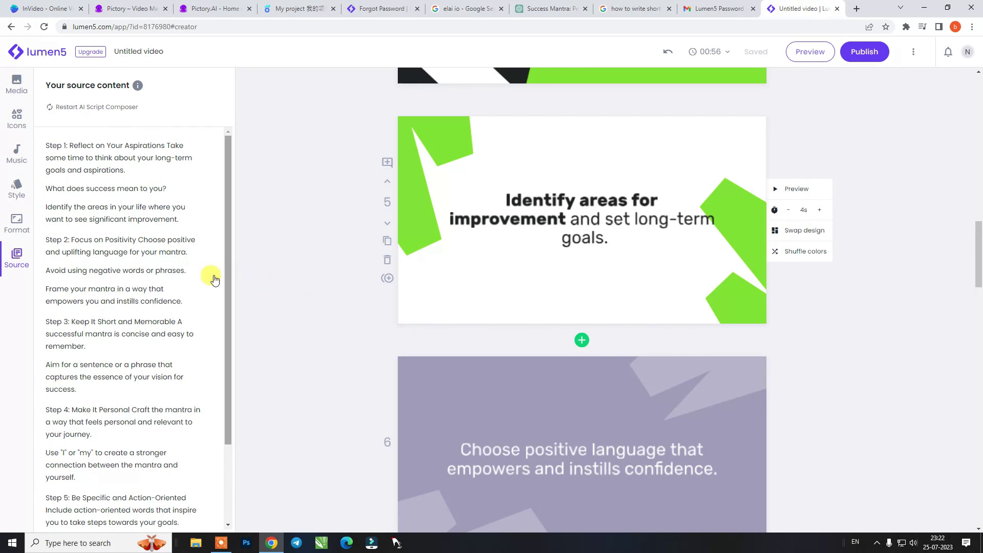
scroll(213, 275, "down", 2)
scroll(166, 299, "up", 2)
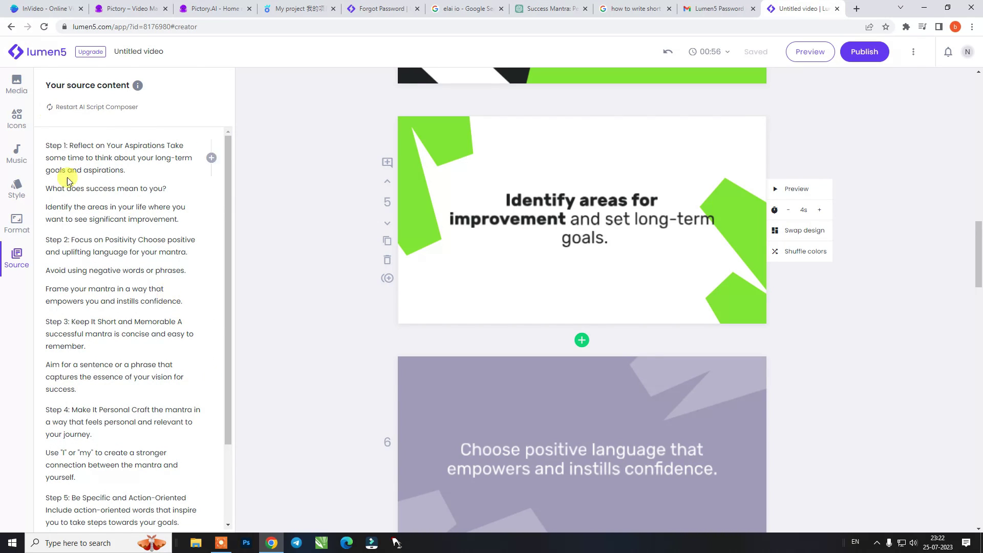
left_click(18, 88)
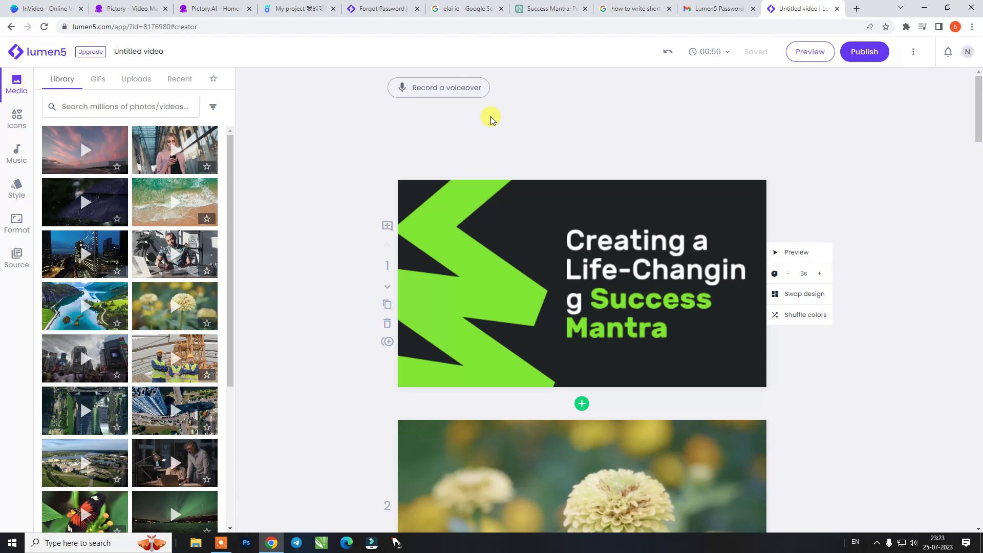
Look over the voiceover recorder without recording, then publish the 56-second Success Mantra video
left_click(449, 92)
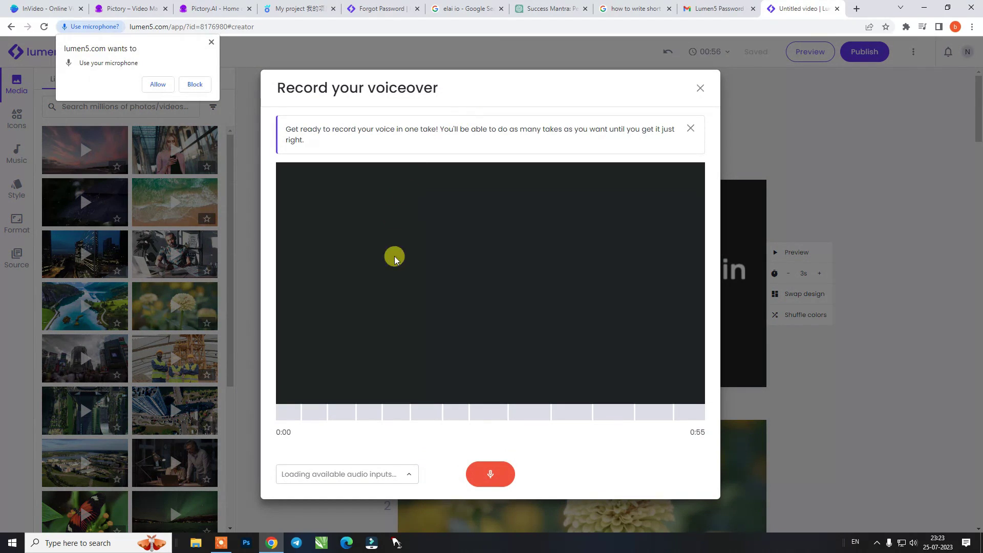
left_click(406, 473)
left_click(443, 452)
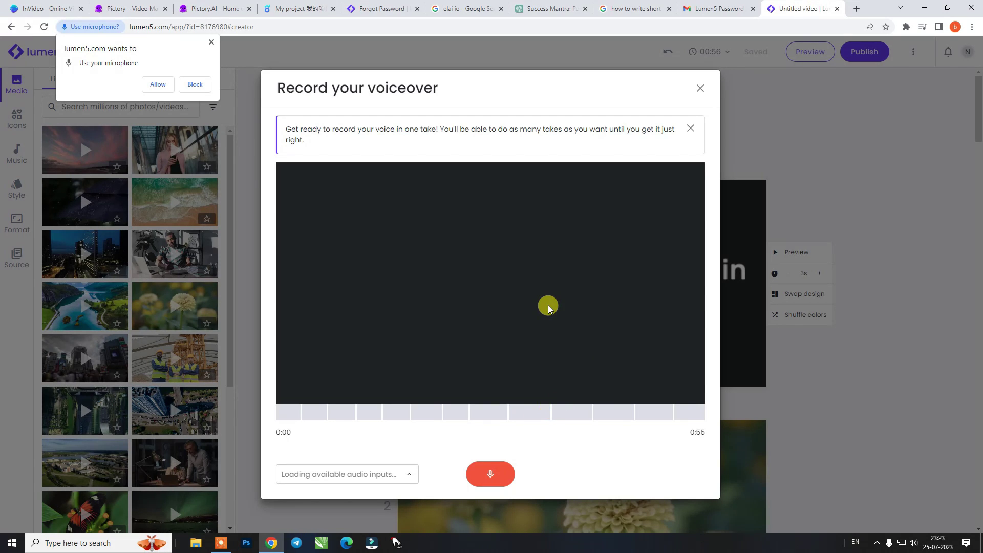
left_click(699, 89)
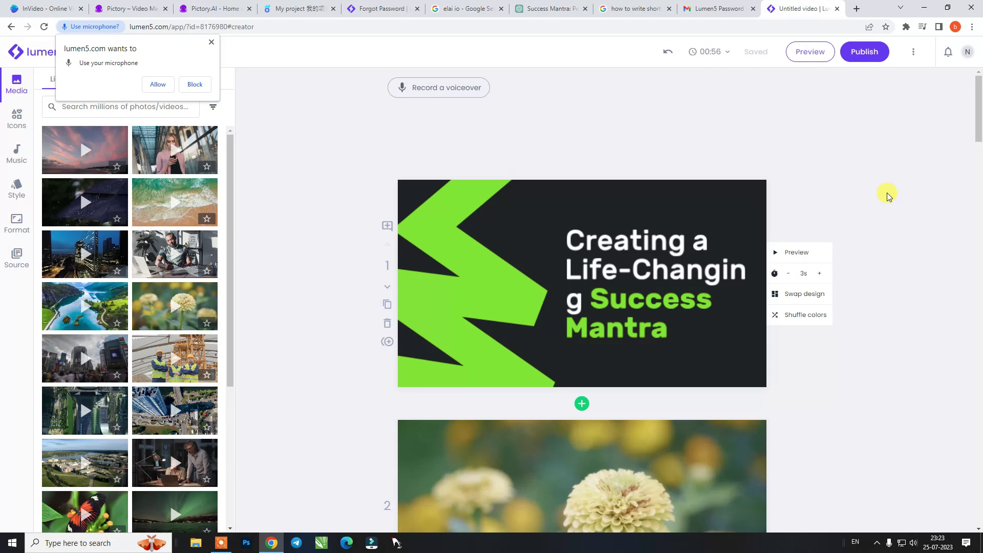
left_click(867, 51)
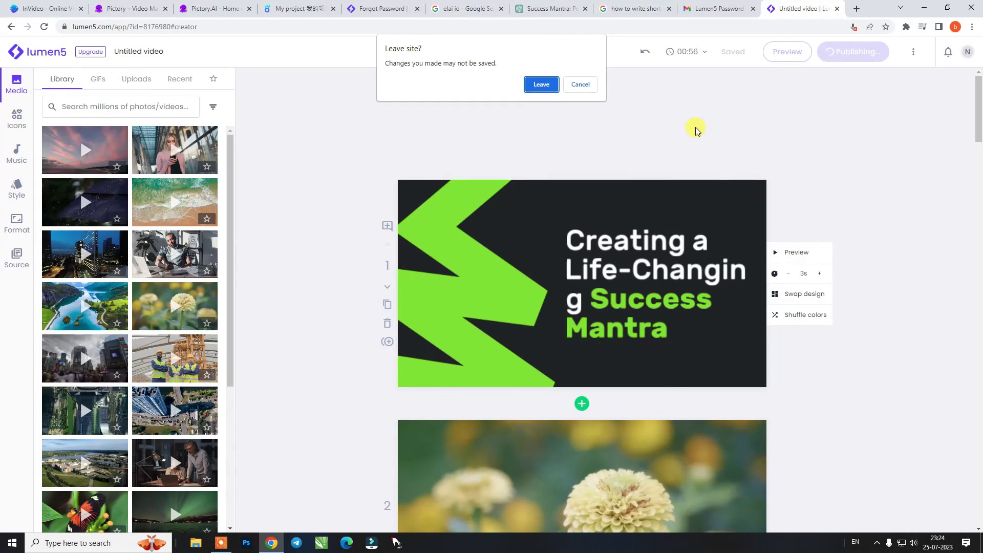
Create an Elai.io account from the elai io search results to reach its home dashboard
left_click(467, 5)
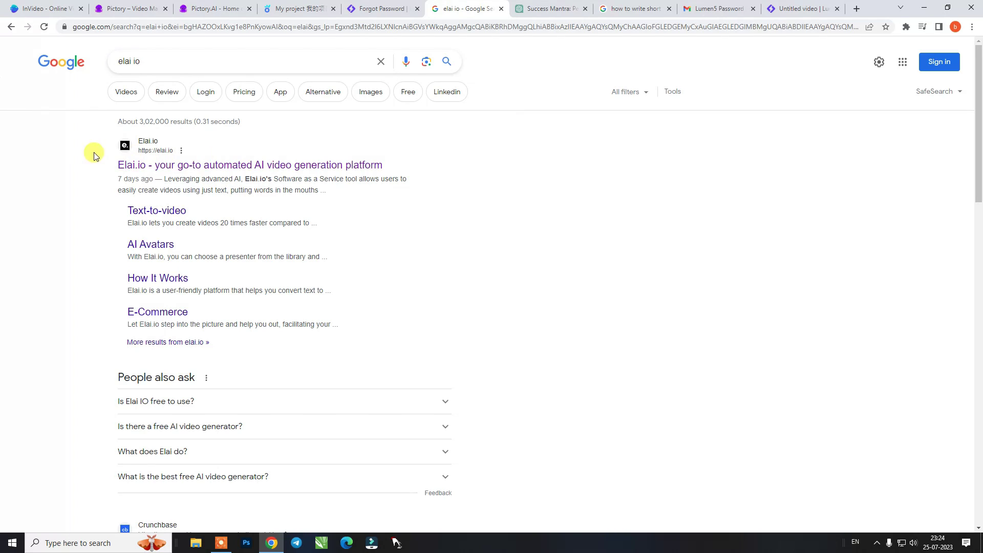
left_click(189, 168)
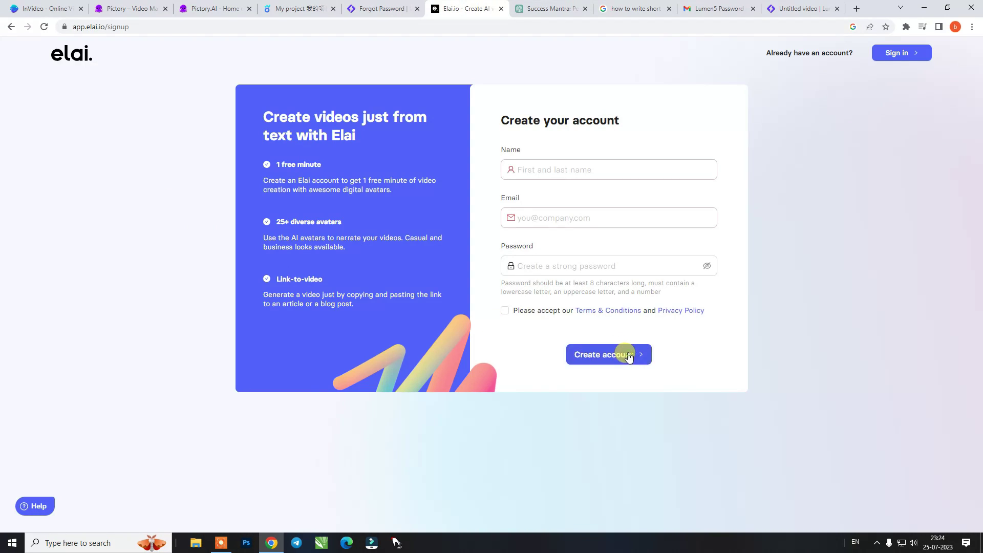
left_click(629, 356)
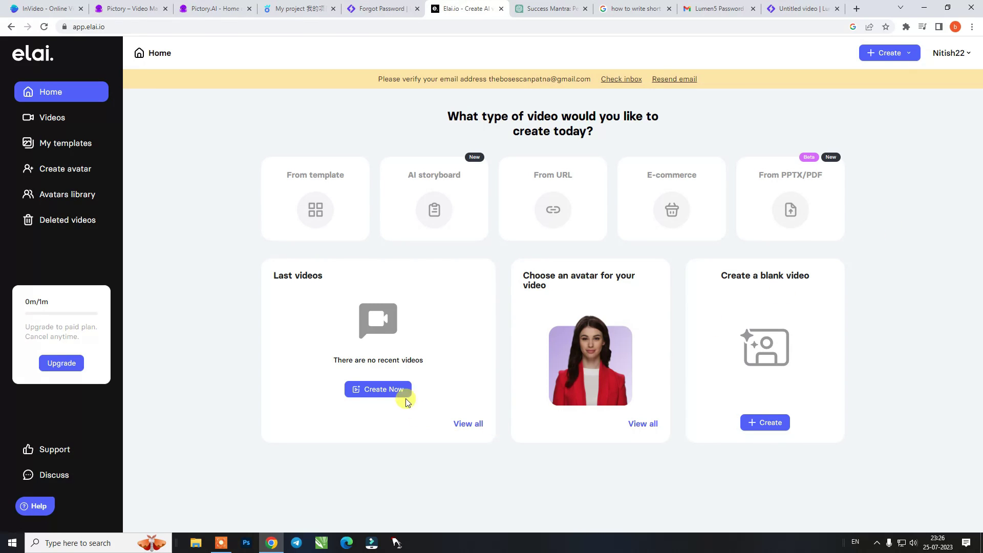
Try and clear the marketing tag filter, then create a video from the Medical presentation template
middle_click(643, 424)
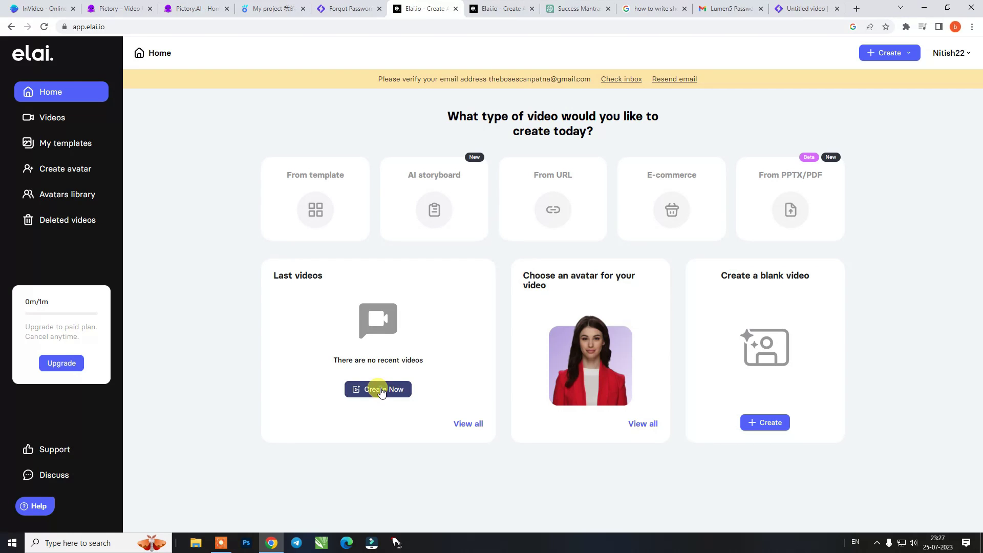
left_click(431, 383)
left_click(672, 194)
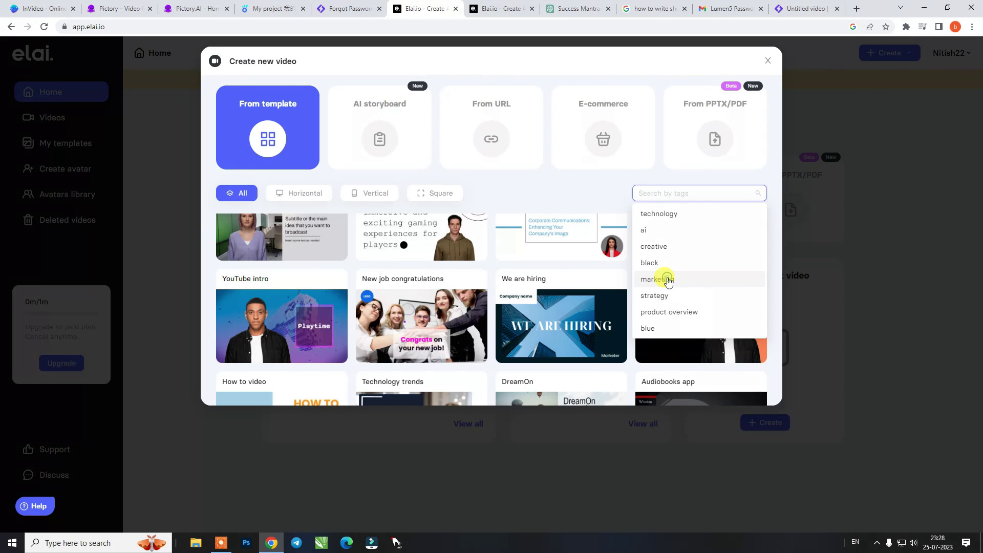
left_click(668, 281)
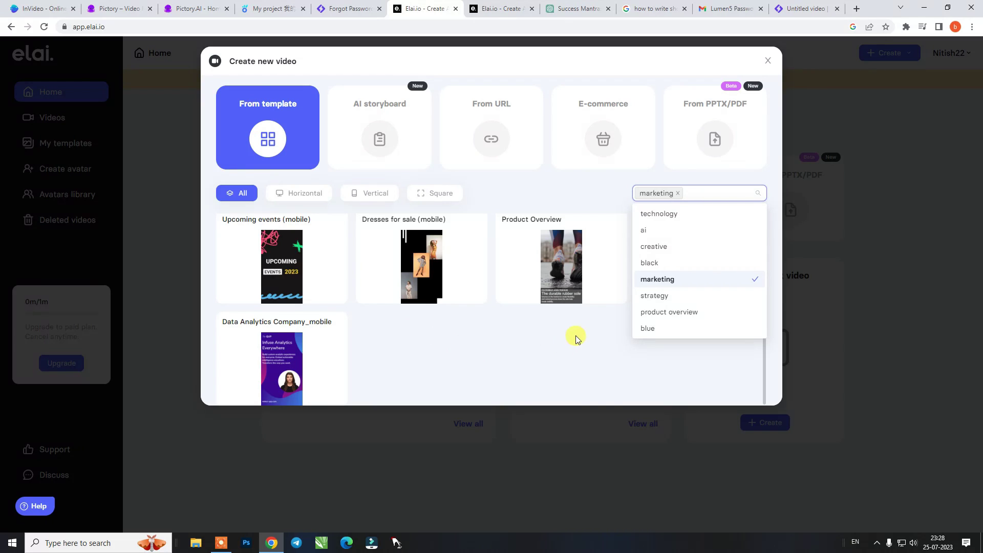
key("BackSpace")
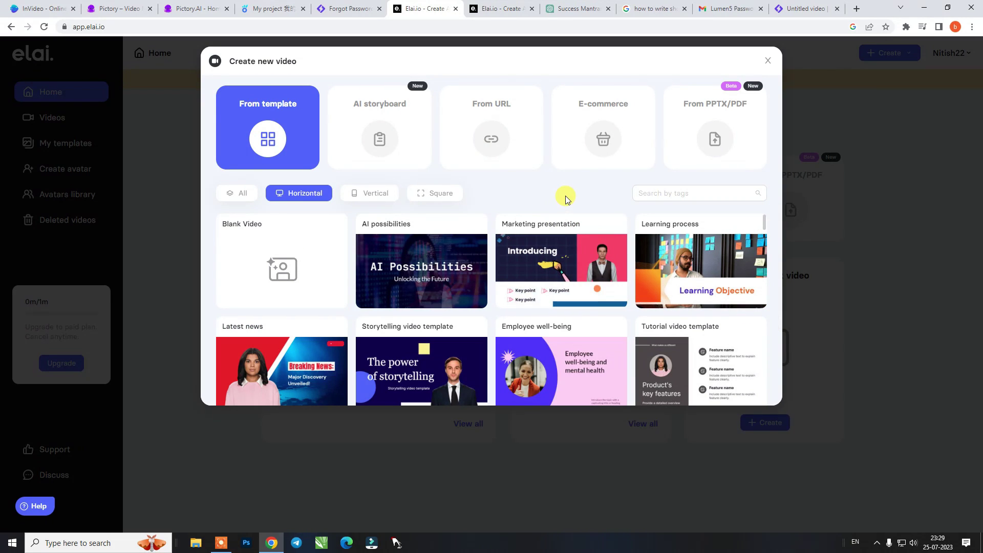
scroll(499, 307, "down", 2)
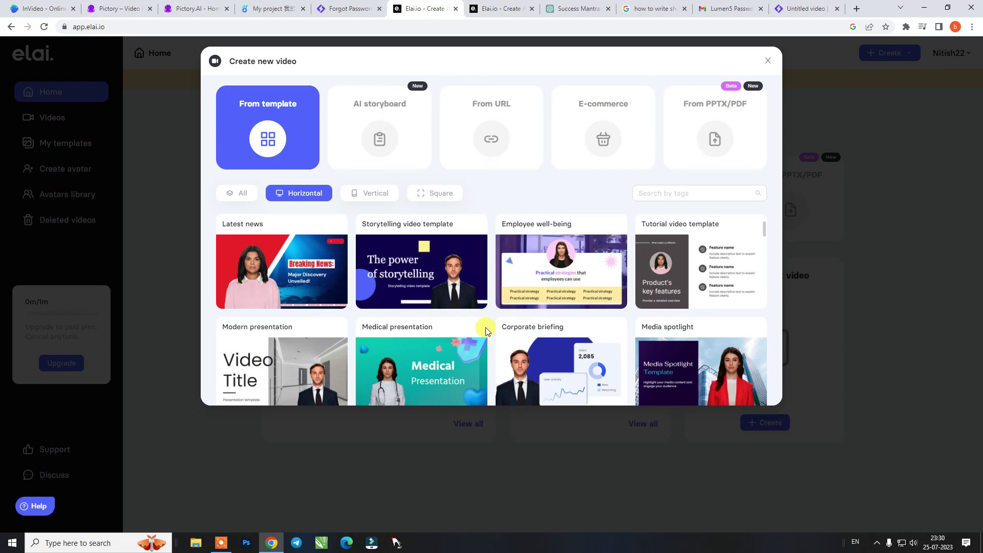
left_click(436, 384)
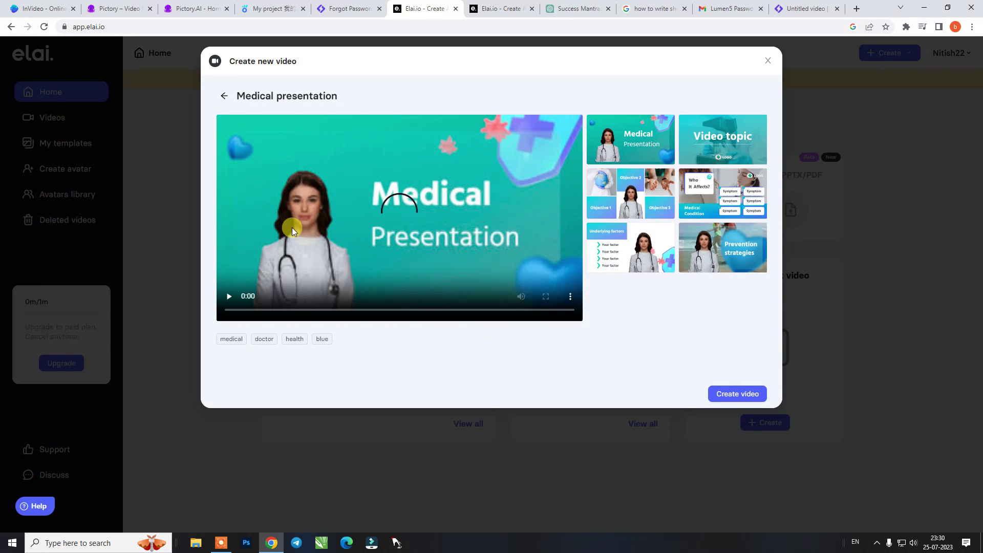
left_click(739, 393)
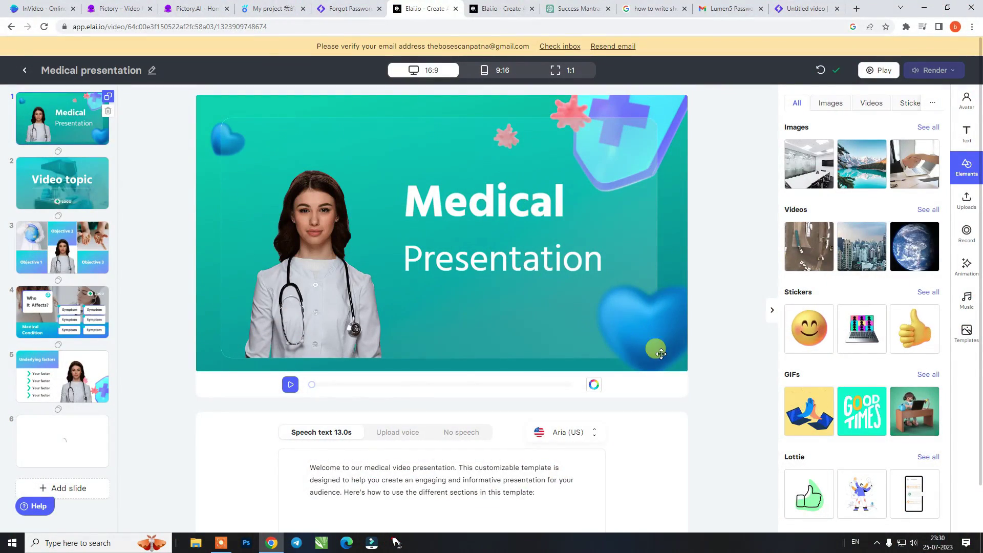
Replace slide 1's template speech text with the pasted investment-advice script
scroll(577, 394, "down", 1)
left_click(540, 436)
key("ctrl+a")
key("BackSpace")
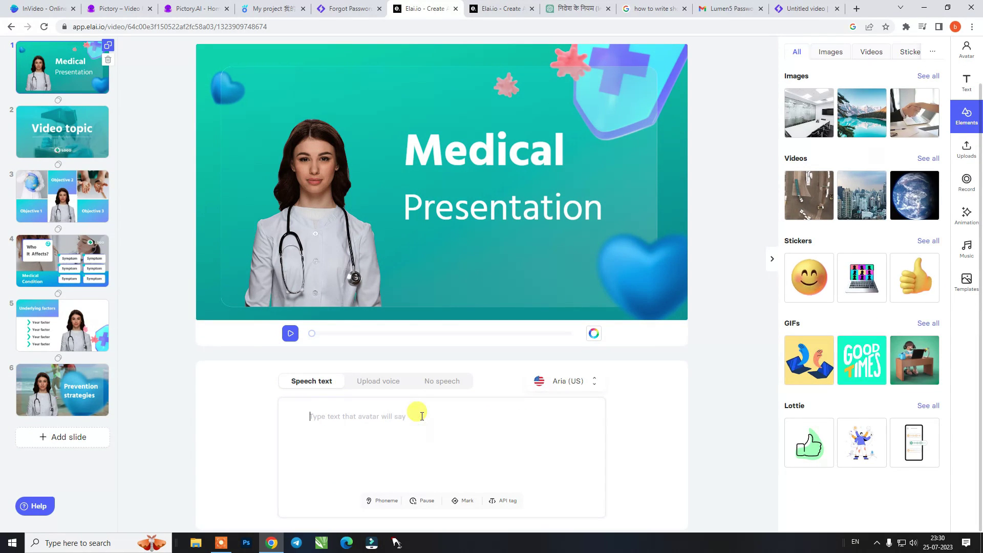
key("ctrl+v")
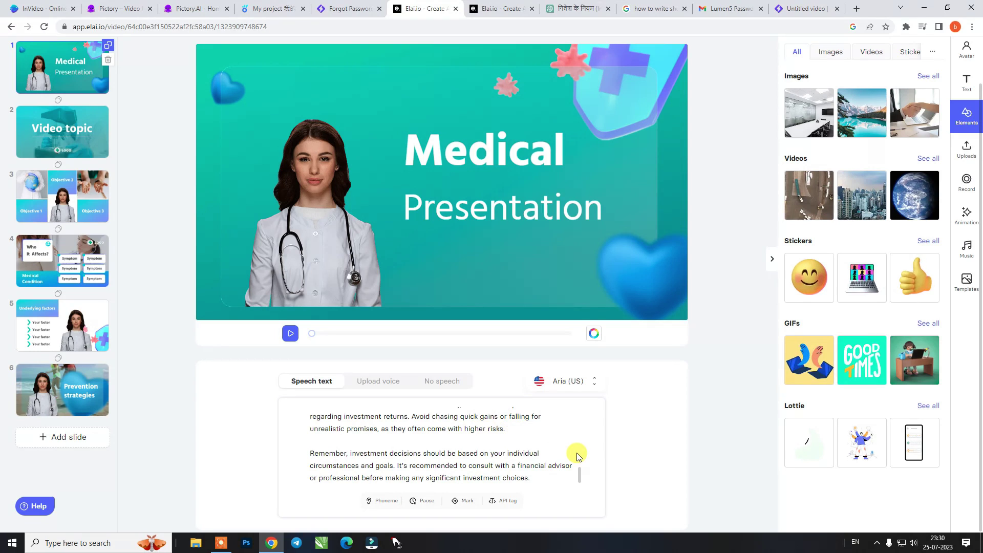
Apply the Neerja (English-IN) voice to slide 1 and add a text box
left_click(587, 385)
left_click(220, 240)
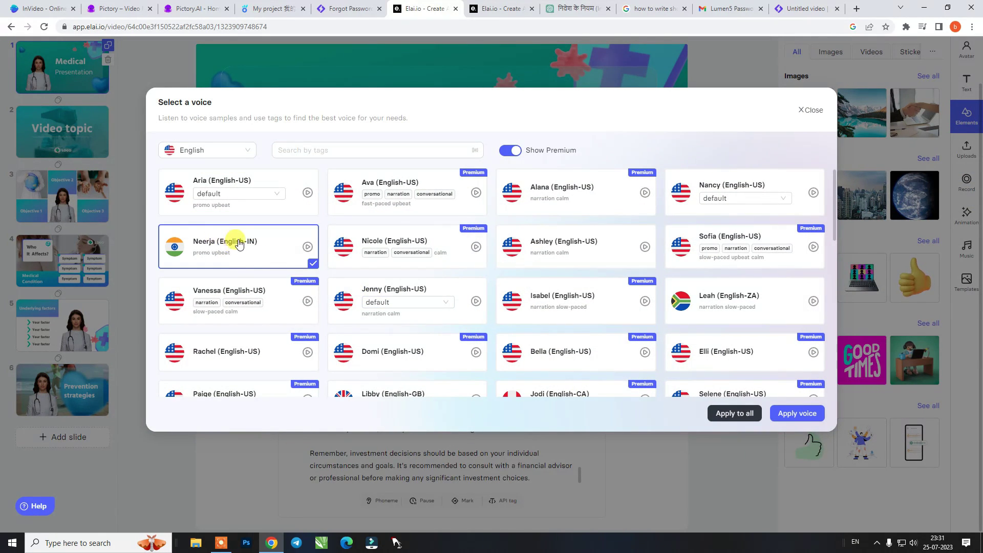
left_click(795, 417)
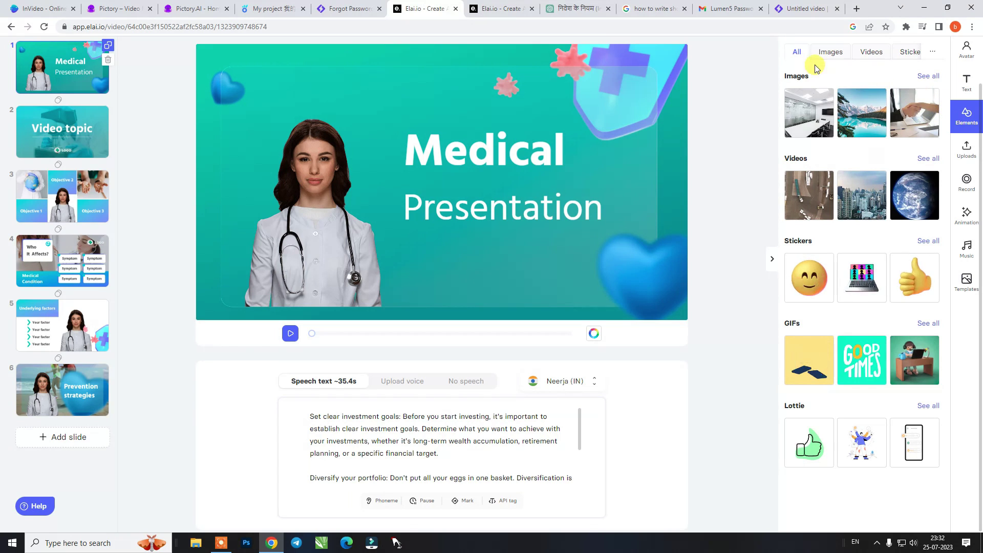
left_click(966, 84)
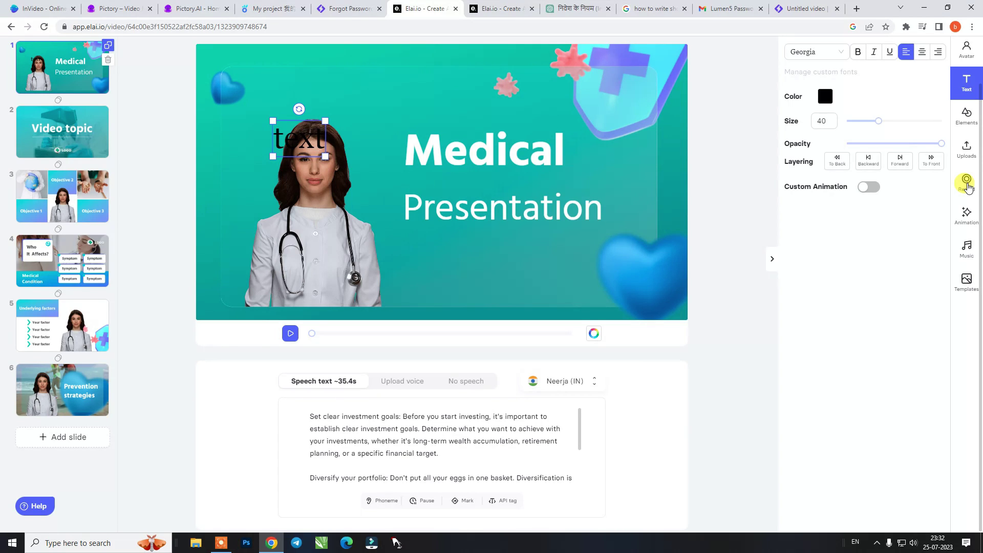
Delete the placeholder text box from slide 1 and show the presenter avatar library
key("Delete")
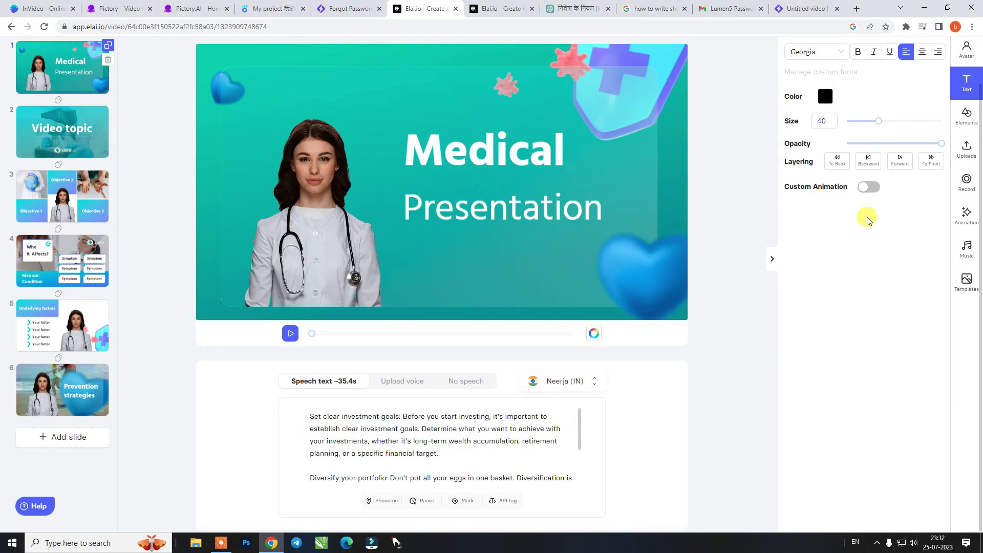
left_click(964, 50)
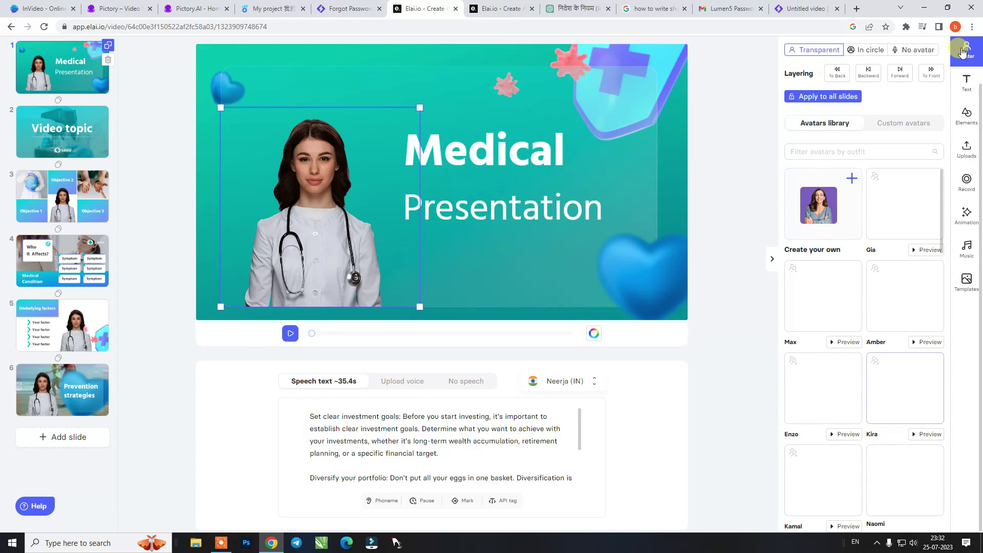